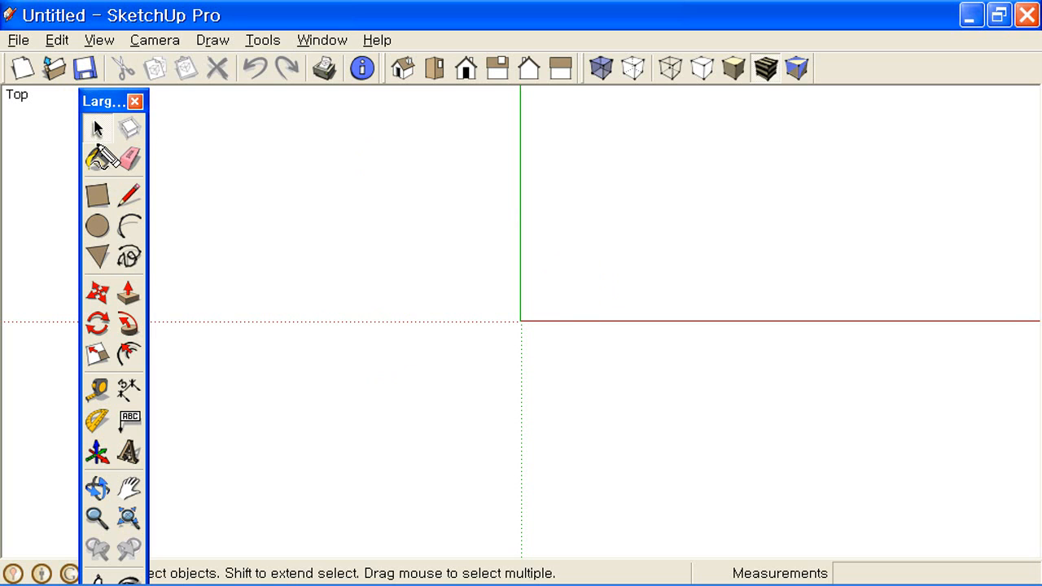
mouse_move(113, 171)
left_mouse_down()
mouse_move(90, 171)
mouse_move(112, 156)
mouse_move(133, 178)
mouse_move(122, 145)
mouse_move(144, 170)
mouse_move(135, 175)
left_mouse_up()
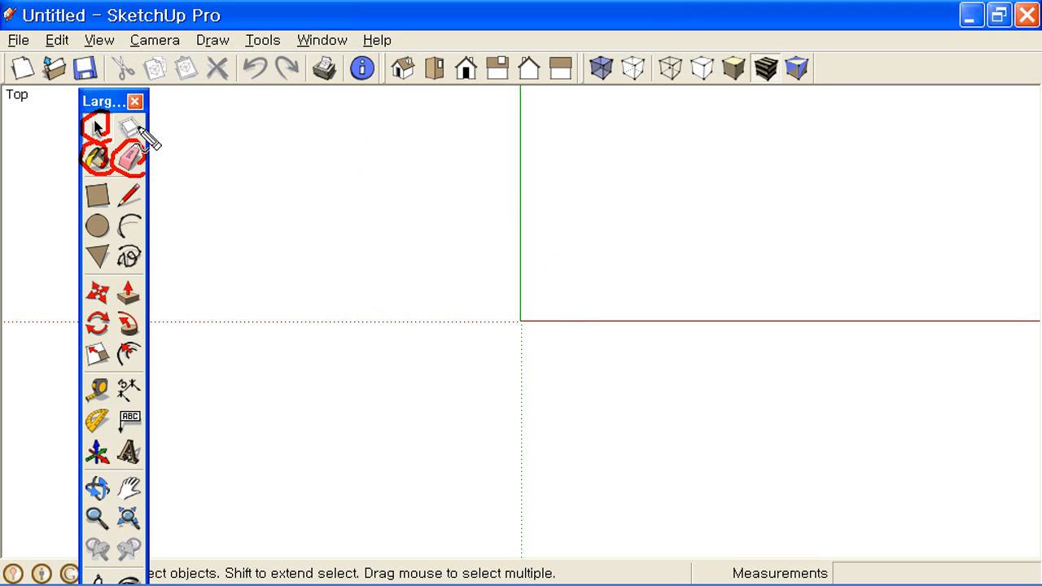
mouse_move(140, 135)
left_mouse_down()
mouse_move(134, 116)
mouse_move(119, 132)
mouse_move(142, 130)
left_mouse_up()
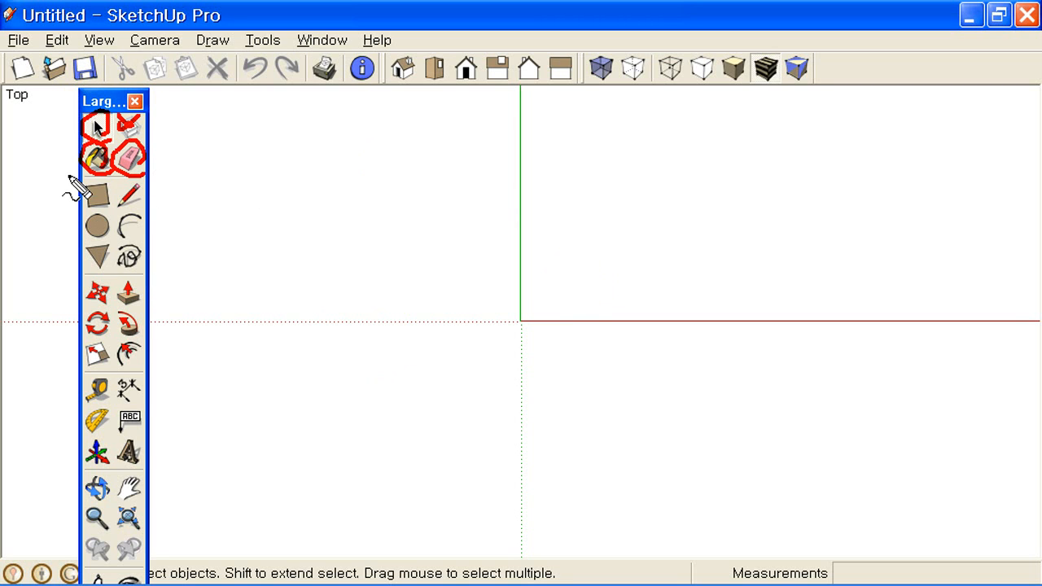
mouse_move(67, 173)
left_mouse_down()
mouse_move(147, 174)
mouse_move(163, 196)
mouse_move(163, 274)
mouse_move(106, 275)
mouse_move(65, 175)
left_mouse_up()
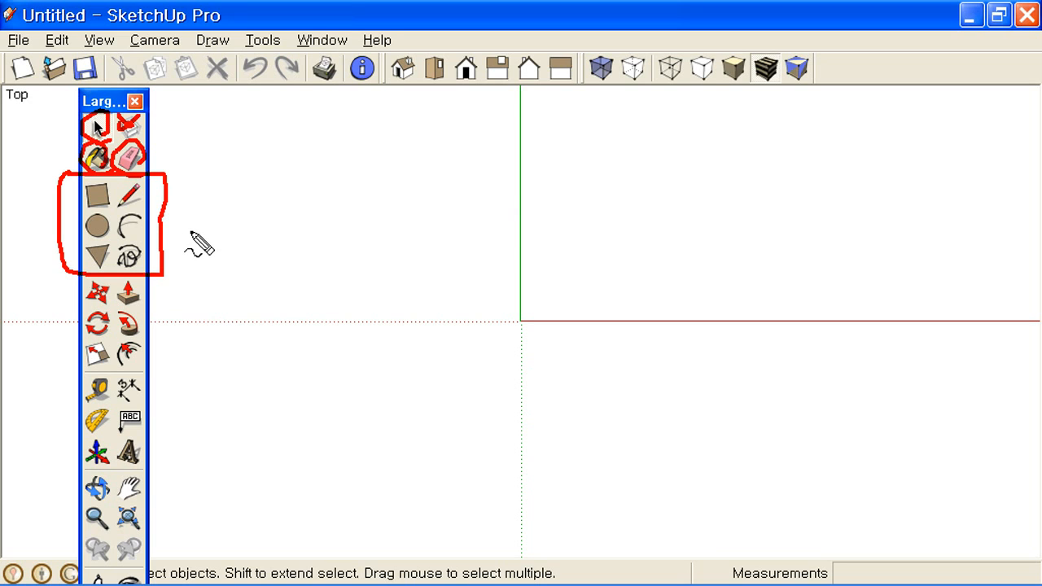
mouse_move(147, 210)
left_mouse_down()
mouse_move(133, 213)
mouse_move(139, 201)
mouse_move(144, 208)
left_mouse_up()
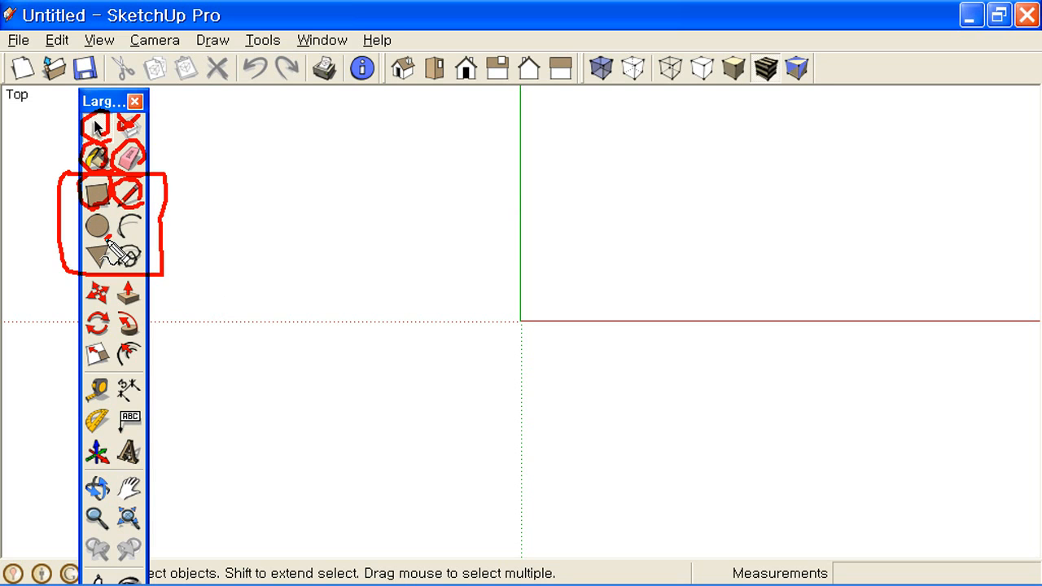
mouse_move(106, 245)
left_mouse_down()
mouse_move(85, 218)
mouse_move(114, 229)
left_mouse_up()
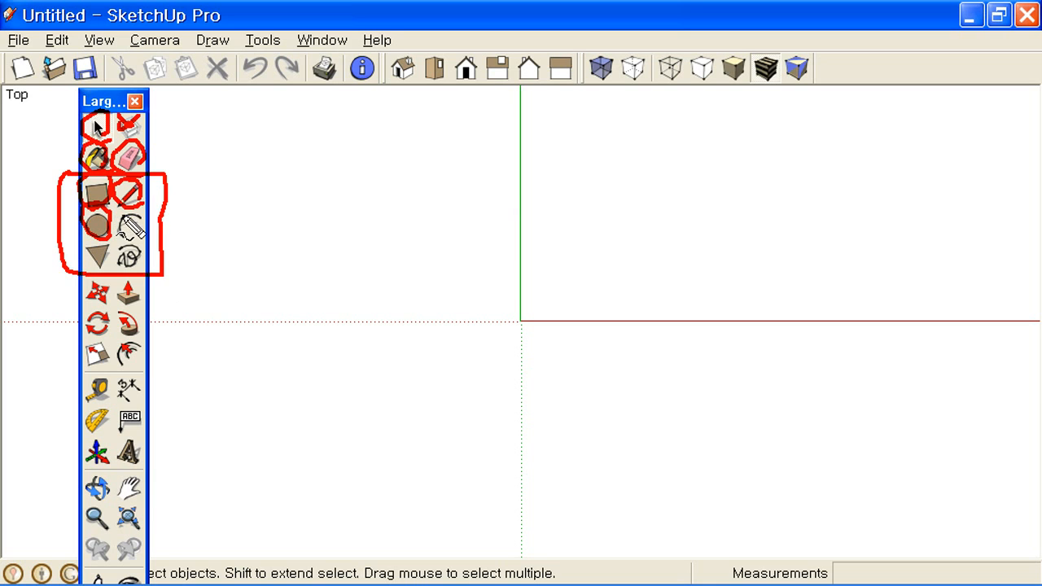
mouse_move(188, 188)
left_mouse_down()
mouse_move(192, 214)
mouse_move(187, 171)
mouse_move(204, 220)
mouse_move(275, 216)
left_mouse_up()
mouse_move(229, 206)
left_mouse_down()
mouse_move(245, 224)
mouse_move(268, 210)
mouse_move(312, 208)
mouse_move(302, 227)
mouse_move(352, 238)
left_mouse_up()
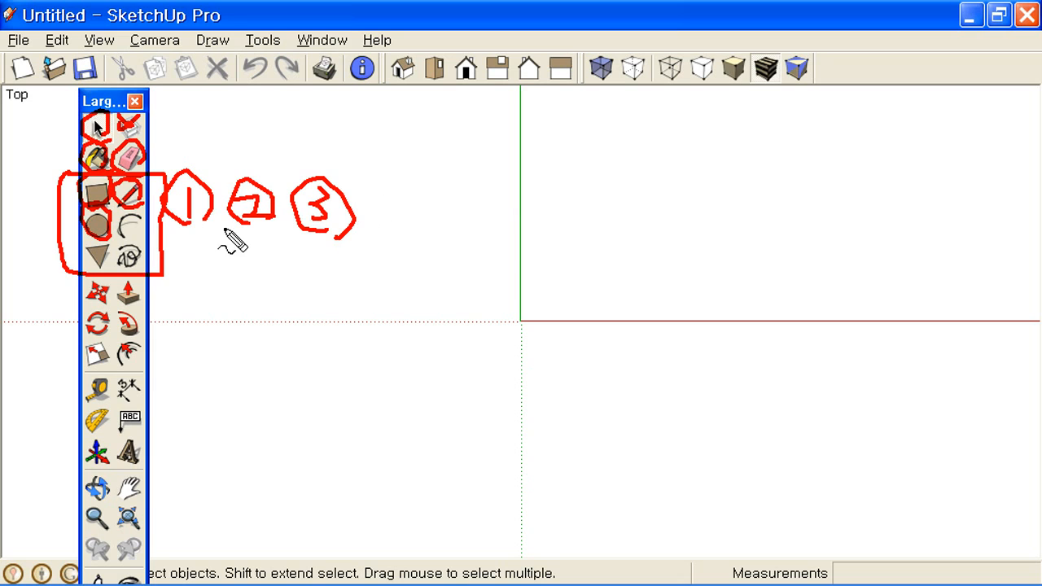
mouse_move(211, 238)
left_mouse_down()
mouse_move(370, 255)
mouse_move(367, 238)
mouse_move(366, 259)
left_mouse_up()
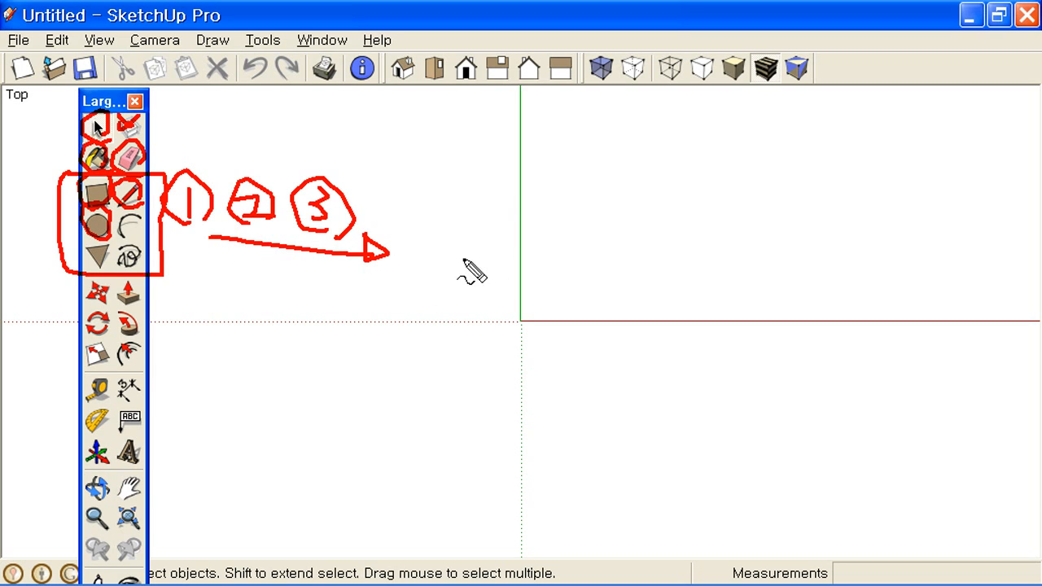
key("Escape")
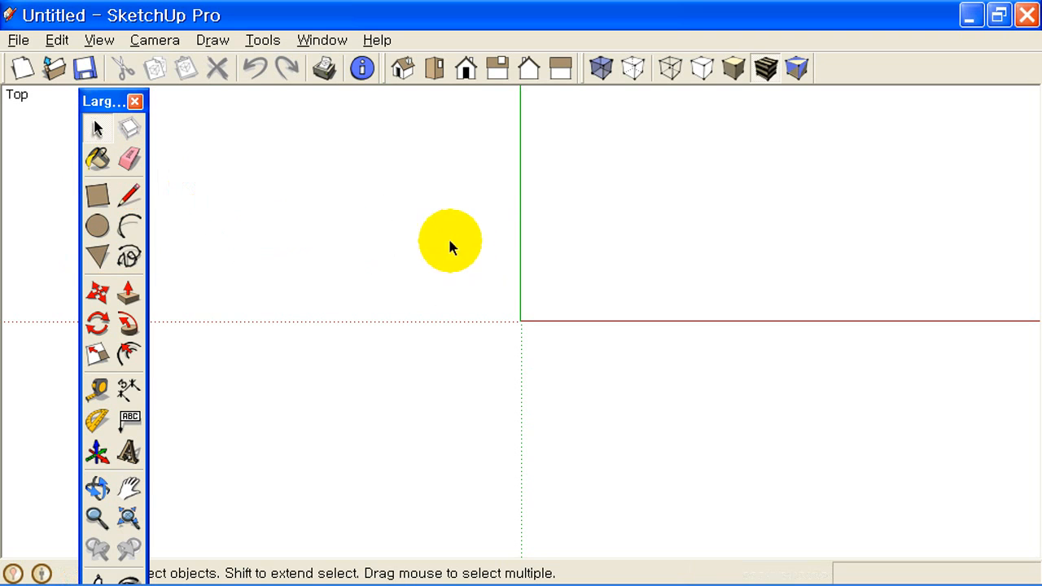
key("ctrl+shift+d")
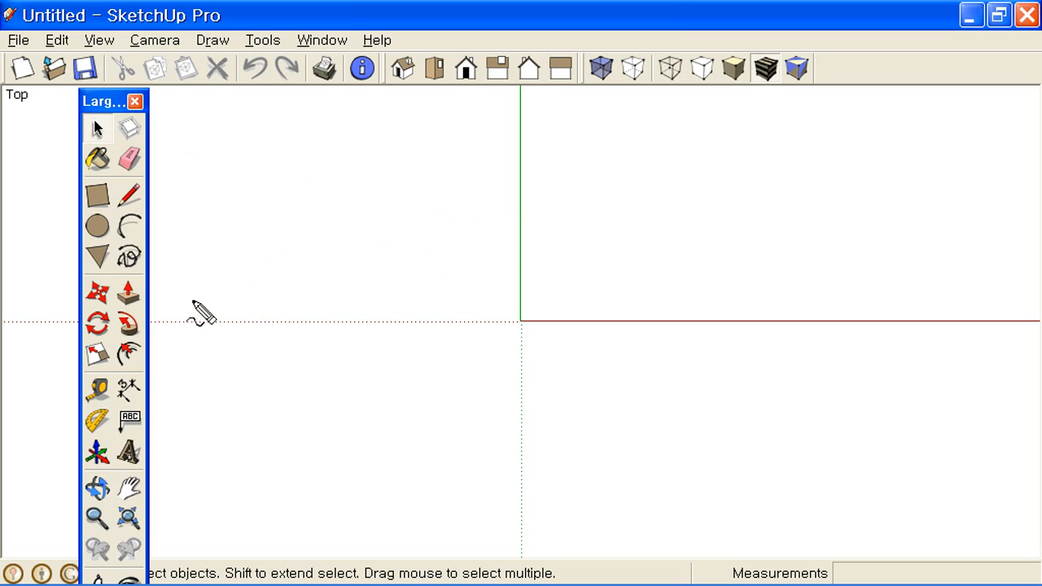
key("f")
mouse_move(71, 269)
left_mouse_down()
mouse_move(154, 300)
mouse_move(158, 375)
left_mouse_up()
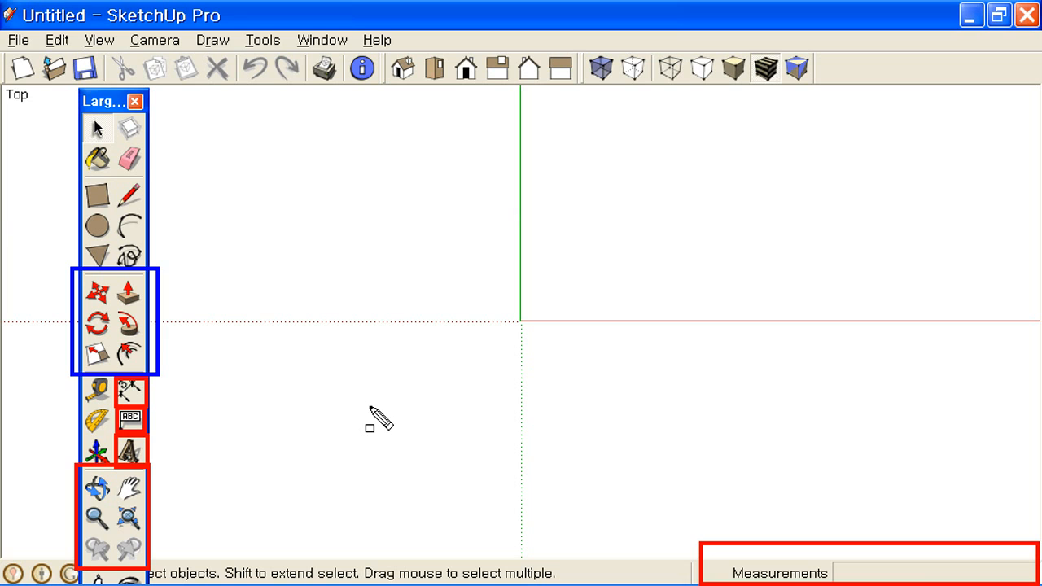
key("Escape")
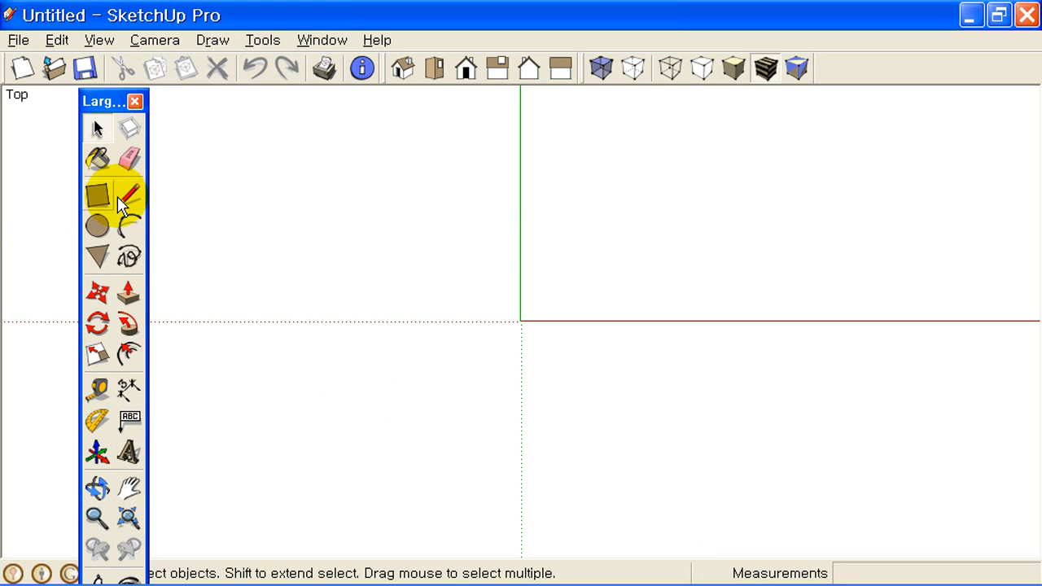
Step: Draw a 3000 × 3000 mm square on the ground plane so that it overlaps the origin
left_click(96, 196)
left_click_drag(97, 99, 70, 100)
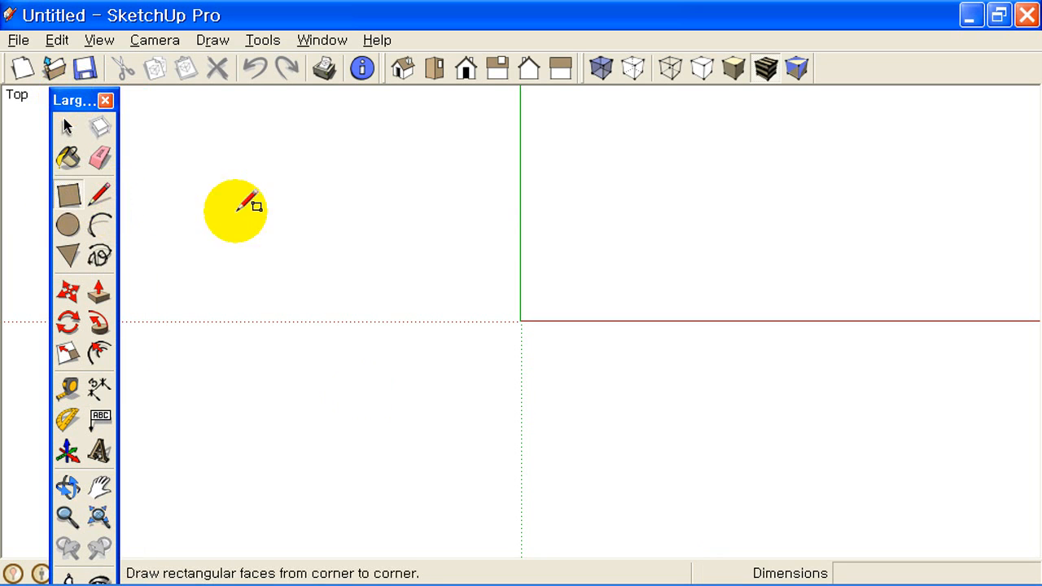
left_click(389, 377)
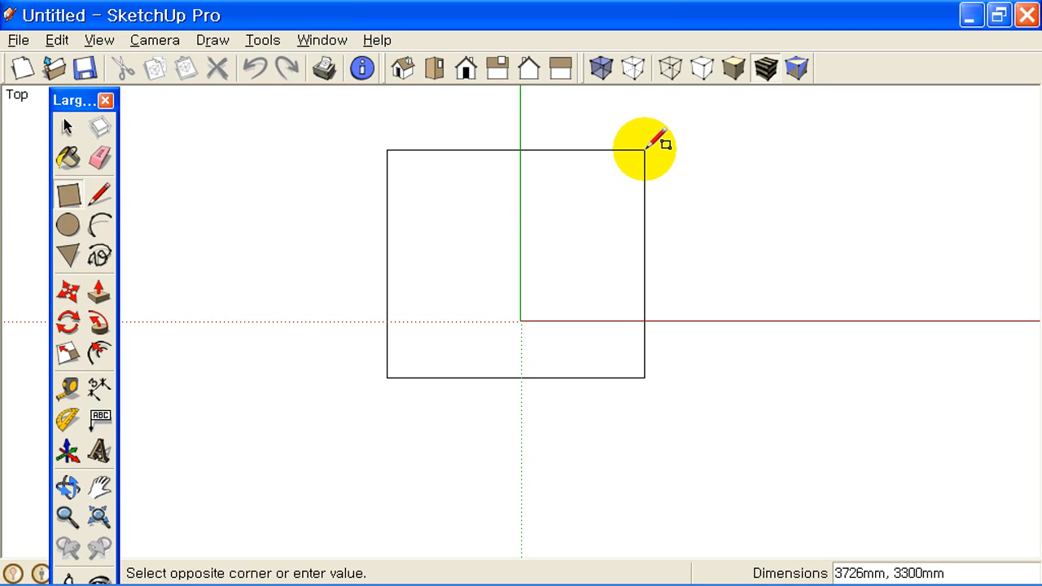
type("3000")
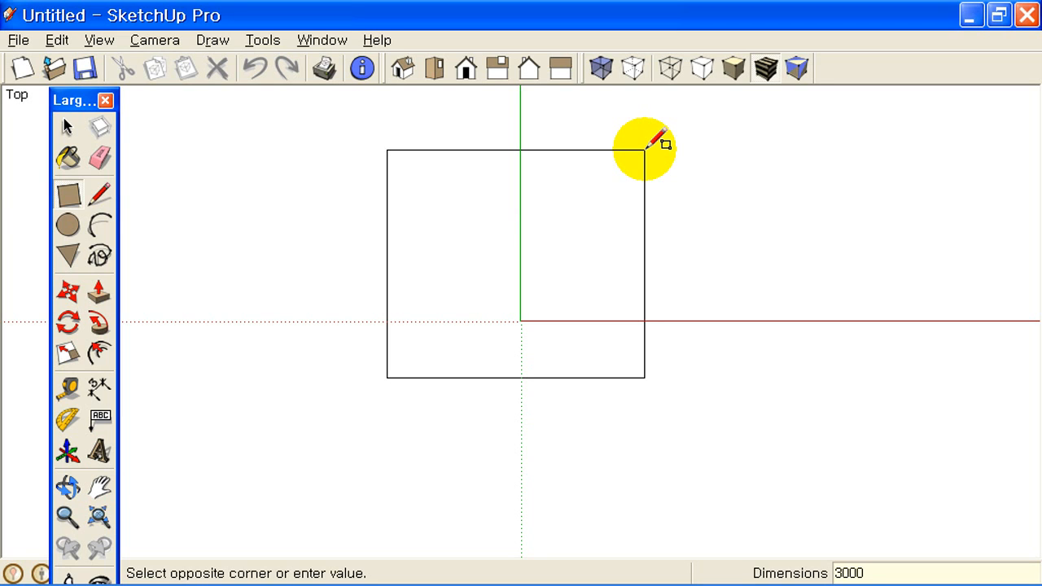
type(",3000")
key("Return")
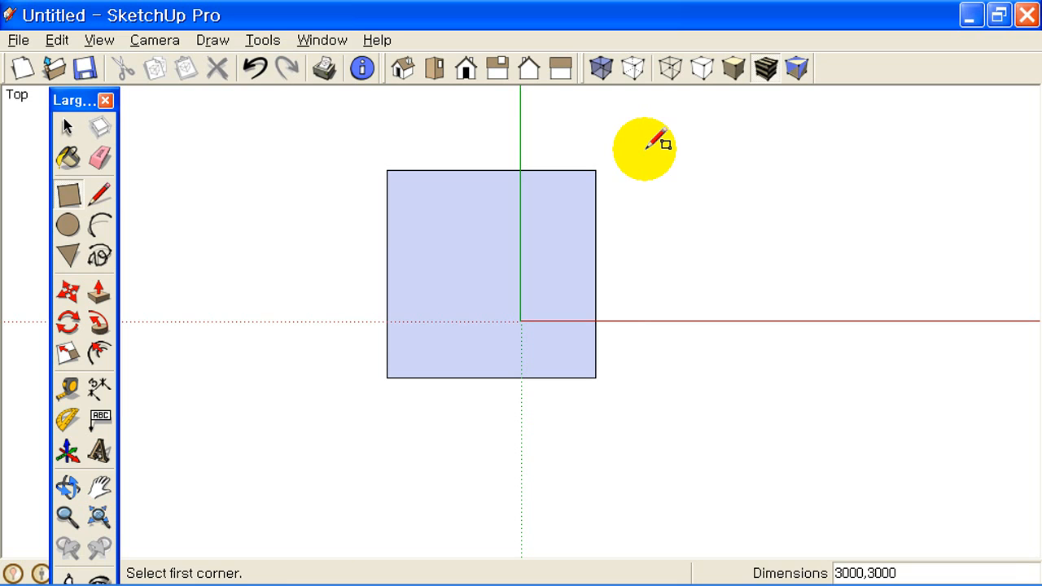
key("o")
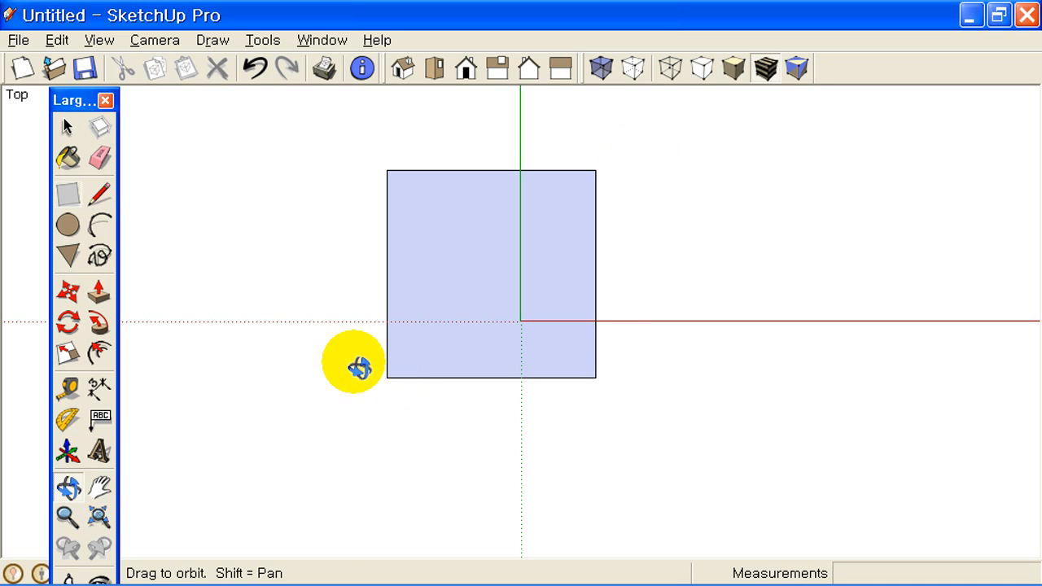
left_click(100, 194)
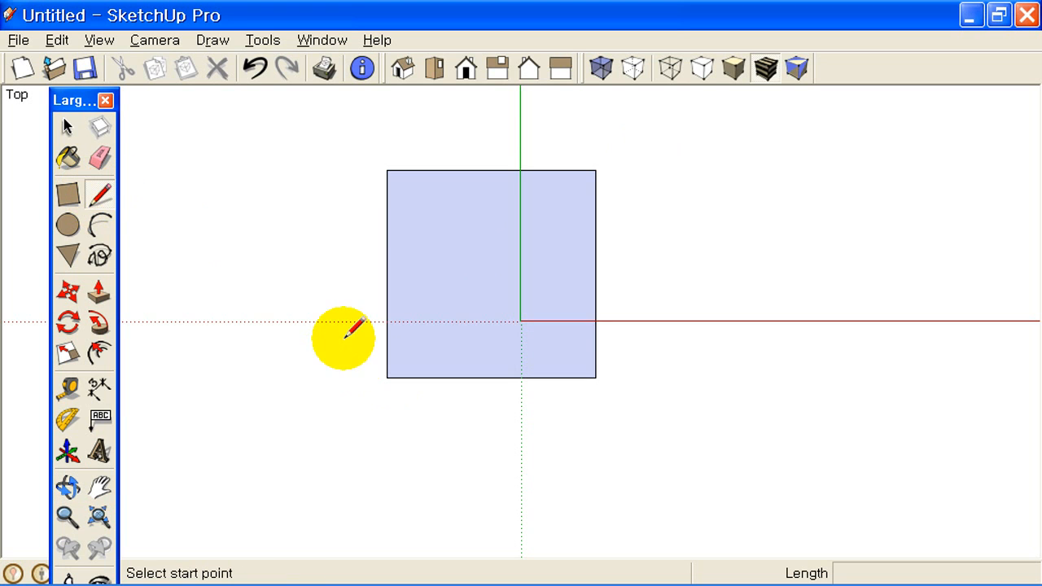
left_click(68, 196)
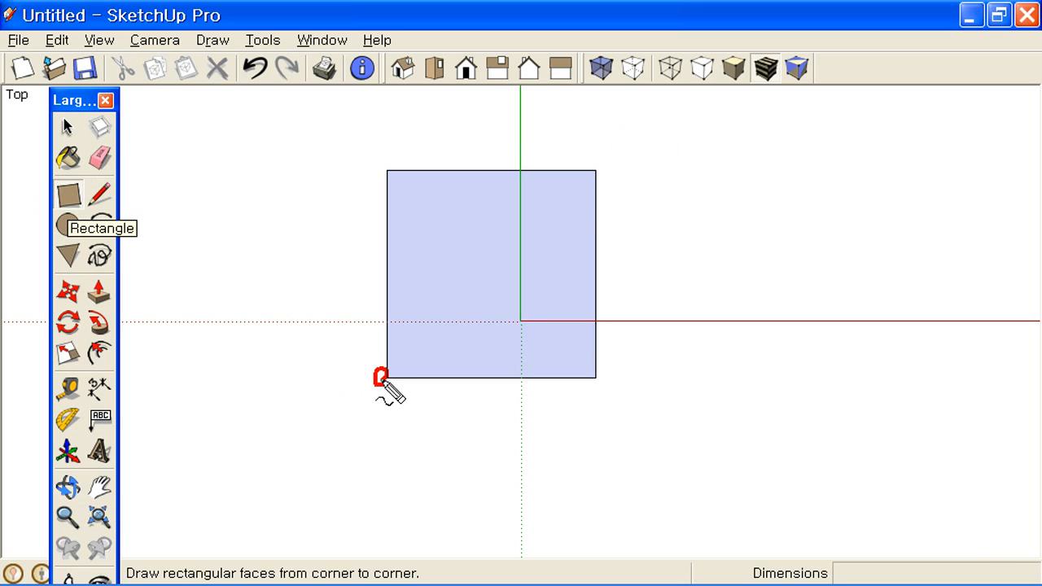
mouse_move(383, 381)
left_mouse_down()
mouse_move(521, 411)
mouse_move(590, 379)
left_mouse_up()
mouse_move(533, 417)
left_mouse_down()
mouse_move(503, 450)
mouse_move(530, 447)
left_mouse_up()
mouse_move(595, 172)
left_mouse_down()
mouse_move(611, 287)
mouse_move(587, 370)
left_mouse_up()
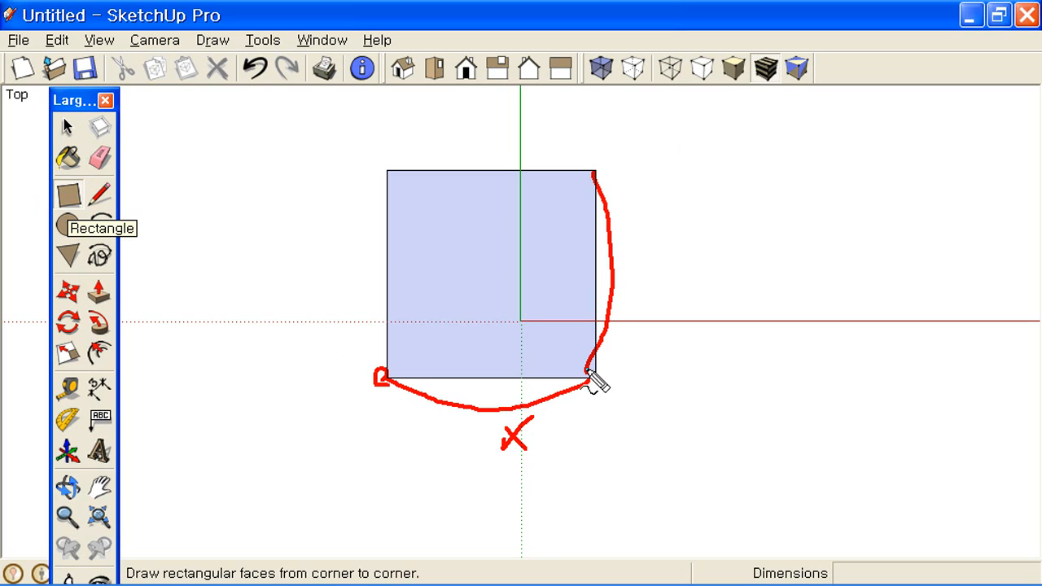
left_click_drag(620, 243, 628, 295)
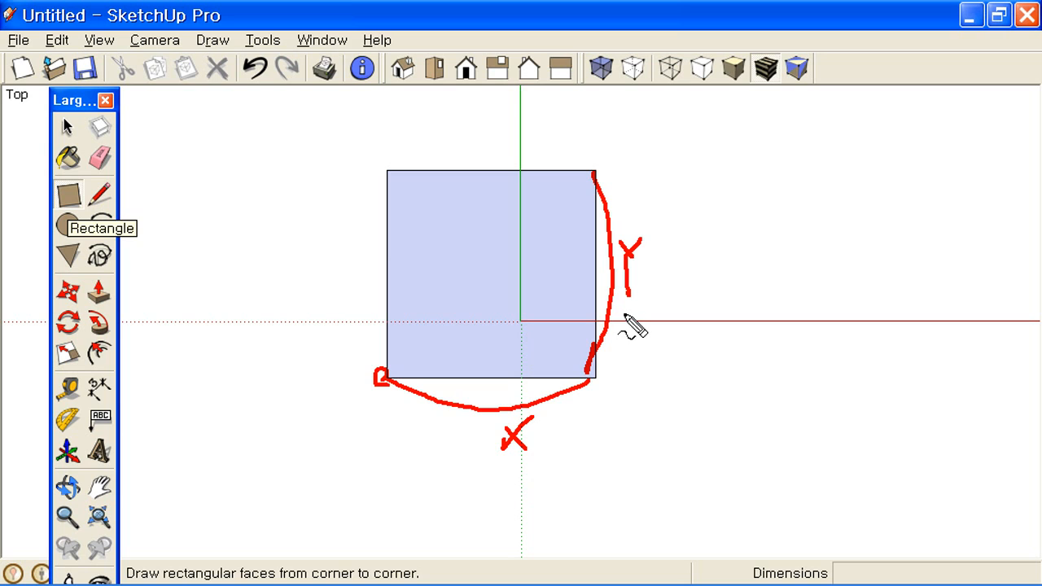
key("Escape")
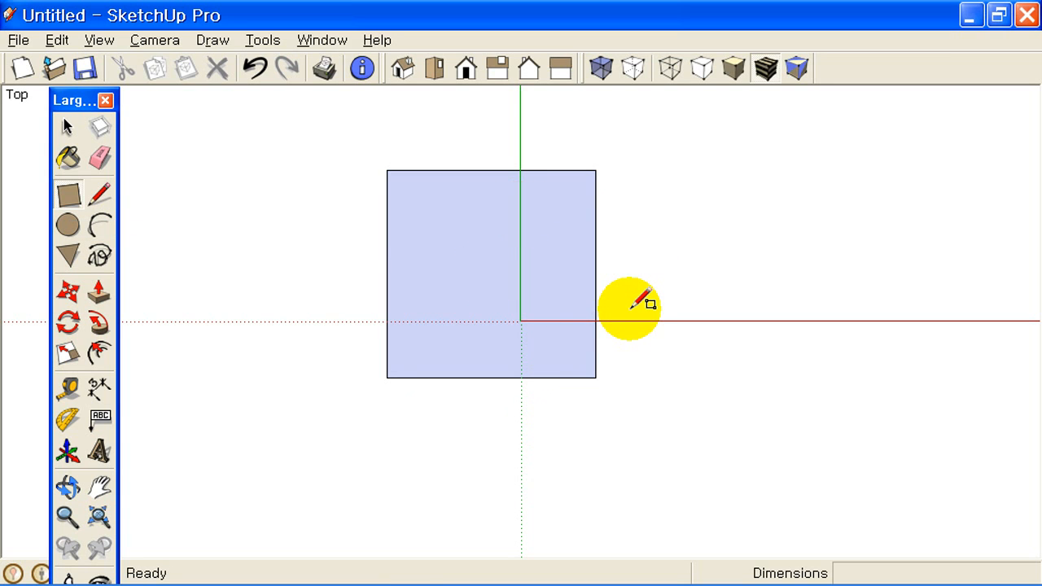
Step: Undo the square and draw a 5000 × 2000 mm rectangle overlapping the origin
key("ctrl+z")
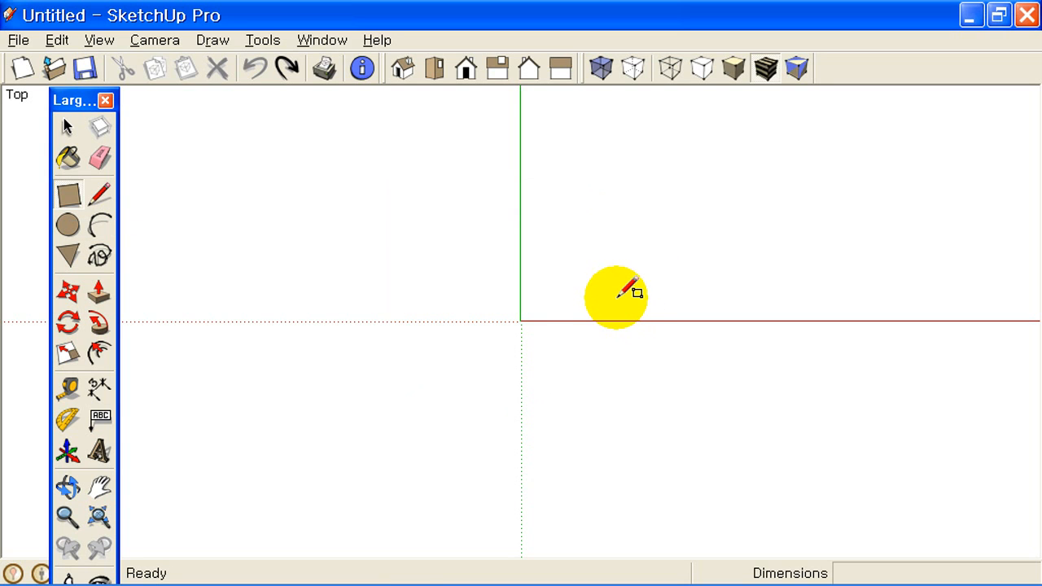
left_click(424, 398)
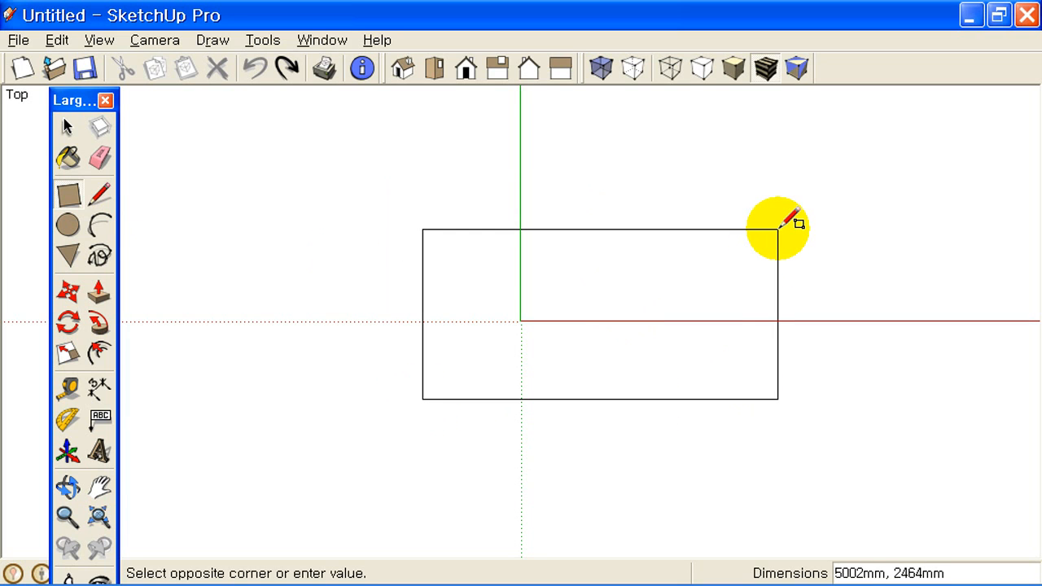
type("50")
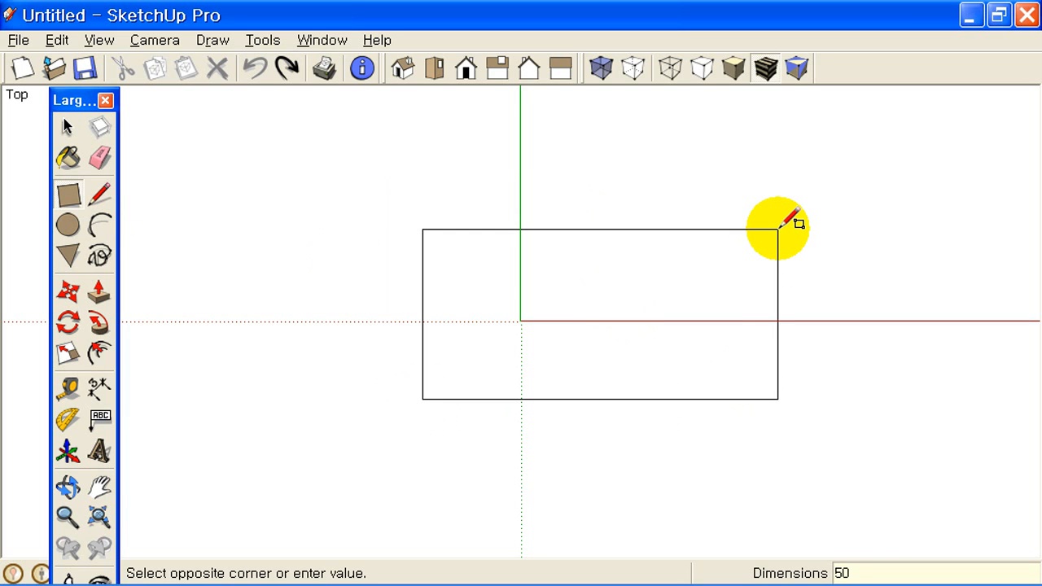
type("00,2000")
key("Return")
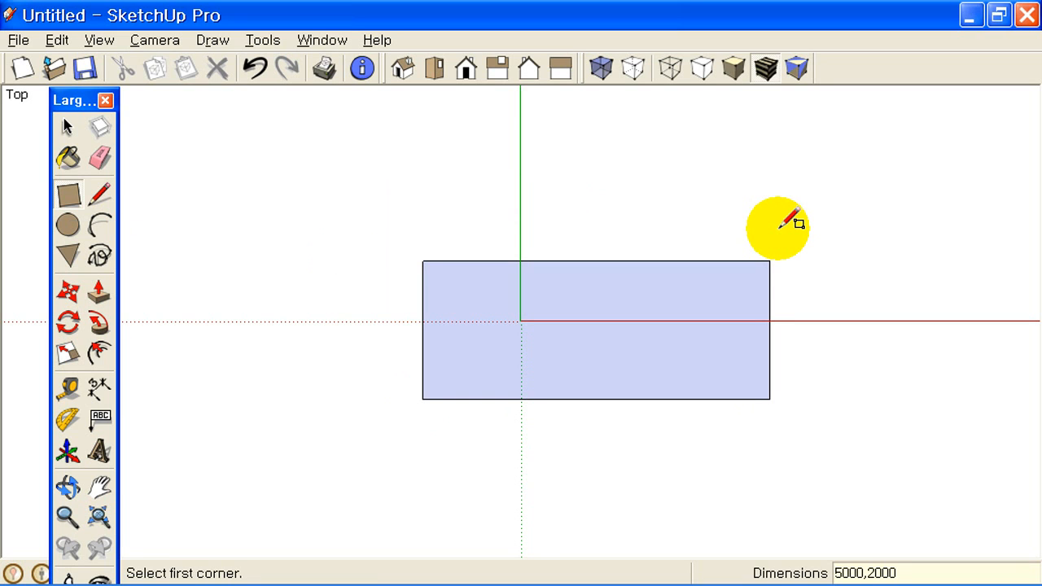
Step: Undo the rectangle and draw a circle with a 1500 mm radius centred on the origin
key("ctrl+z")
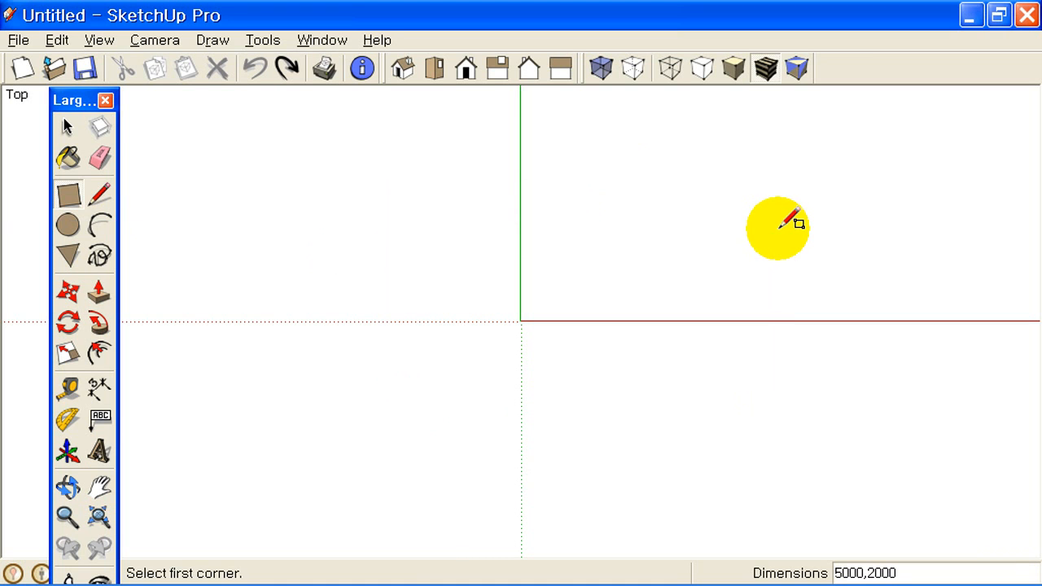
left_click(68, 228)
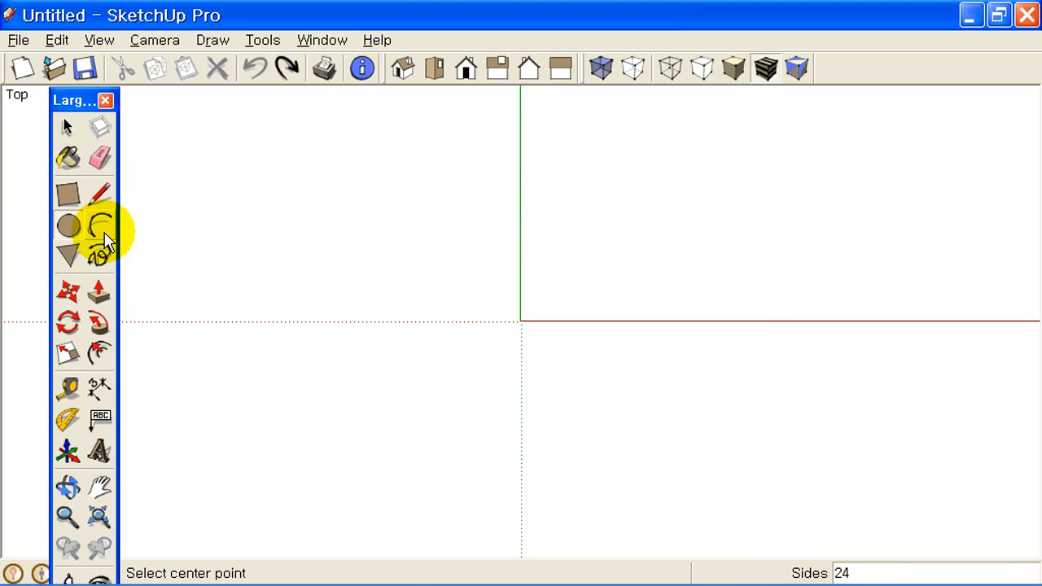
left_click(521, 321)
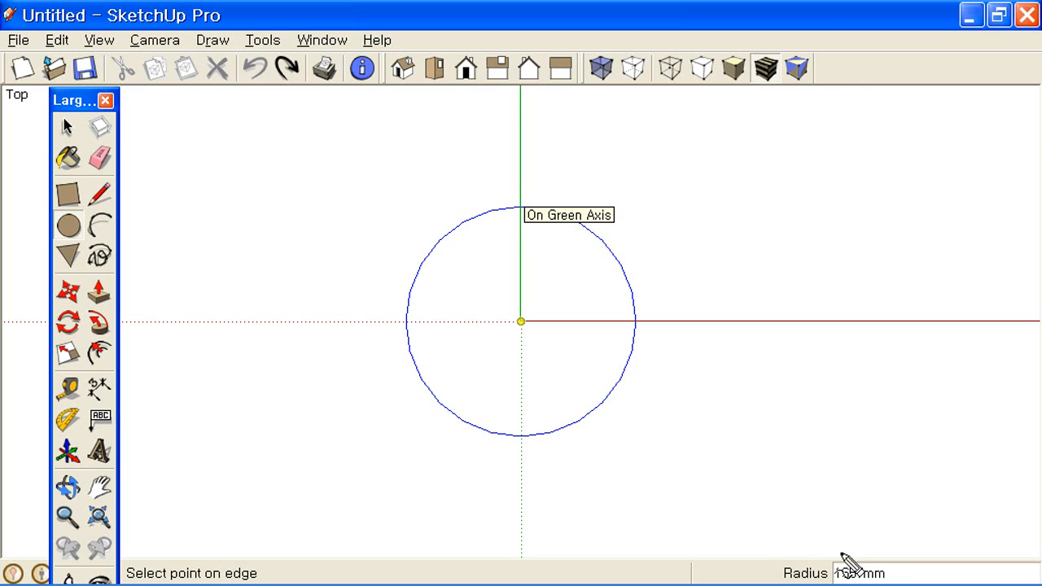
mouse_move(754, 540)
left_mouse_down()
mouse_move(847, 569)
mouse_move(895, 563)
mouse_move(895, 580)
mouse_move(765, 578)
mouse_move(755, 540)
left_mouse_up()
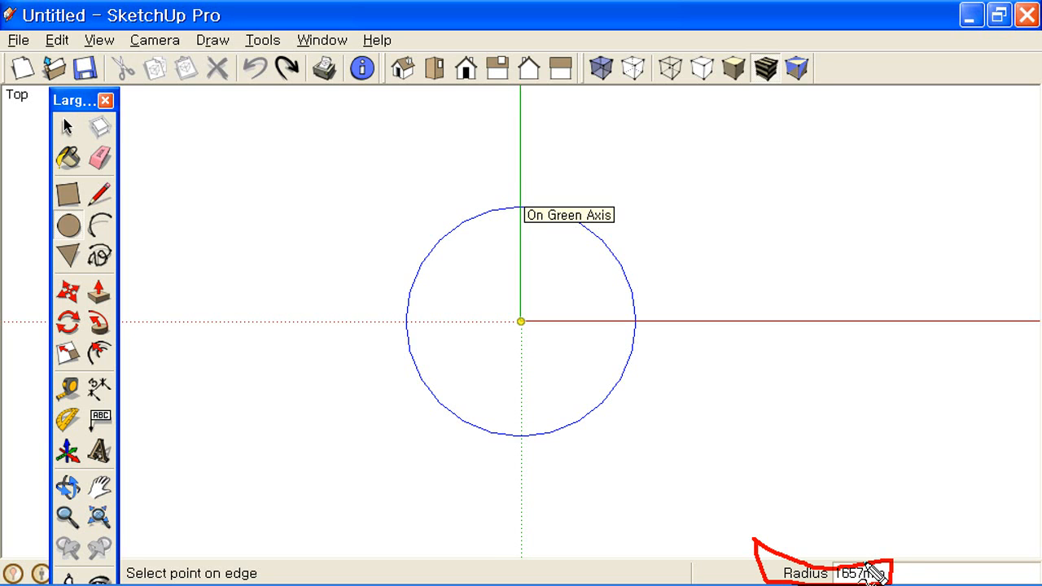
key("Escape")
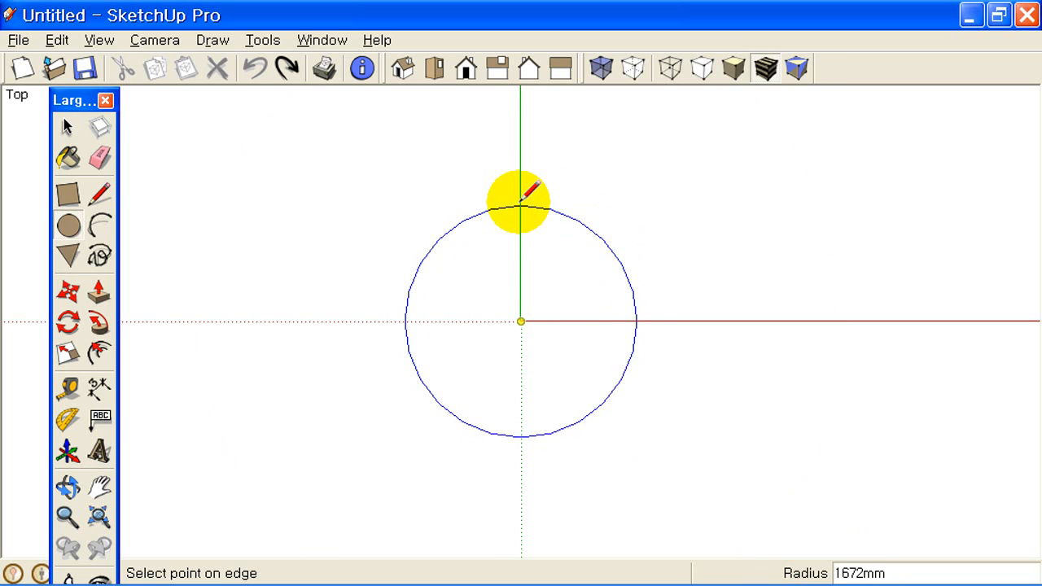
type("1500")
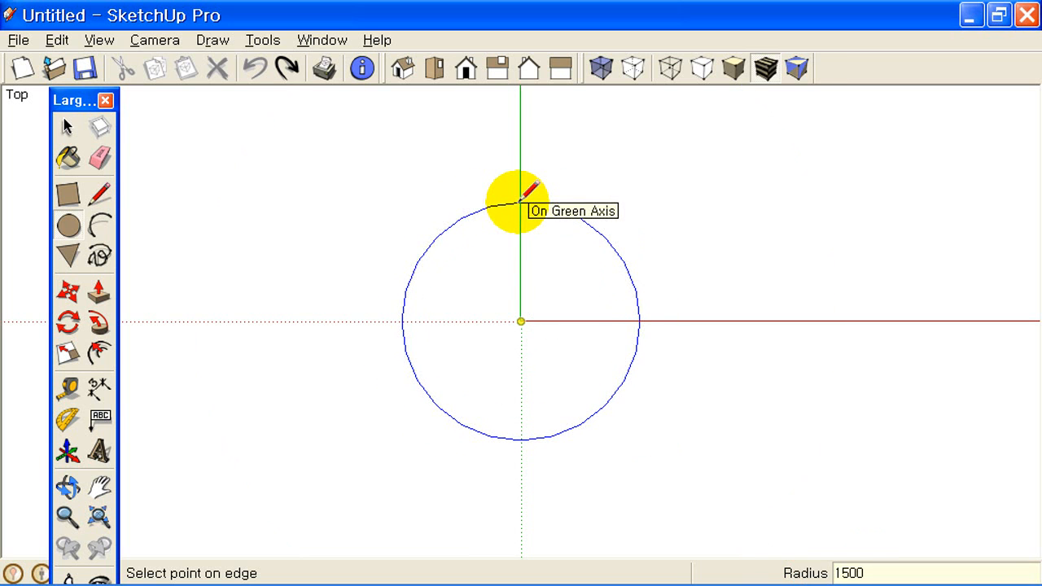
key("Return")
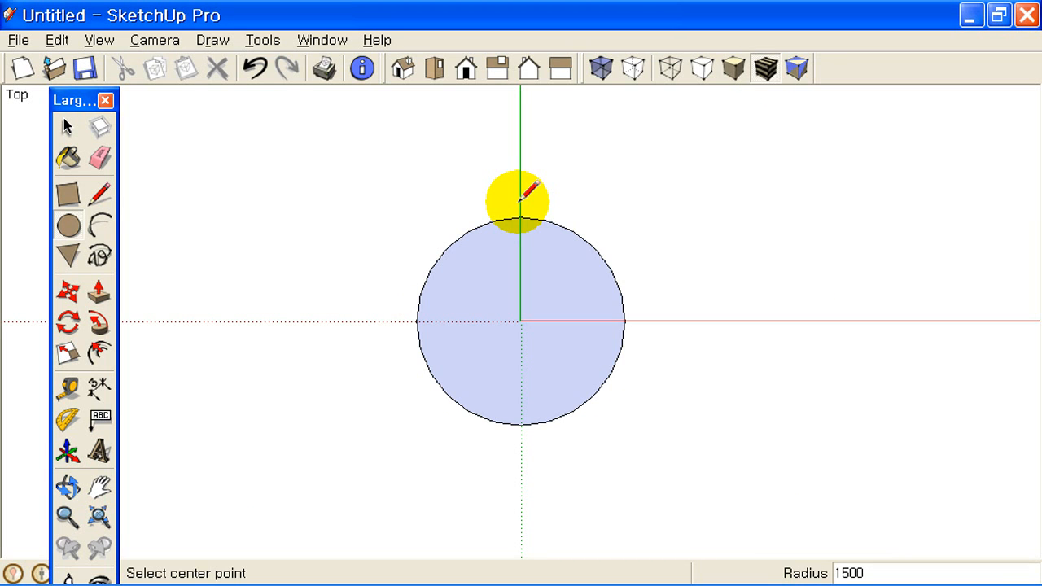
Step: Undo the circle and draw a rotated hexagon with a radius of about 2126 mm centred on the origin
key("ctrl+z")
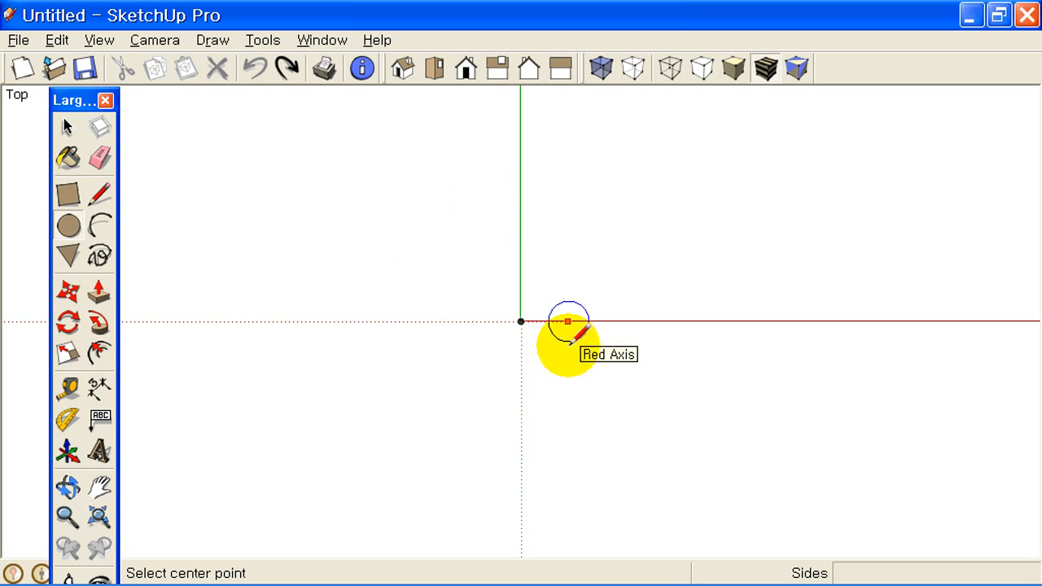
left_click(70, 254)
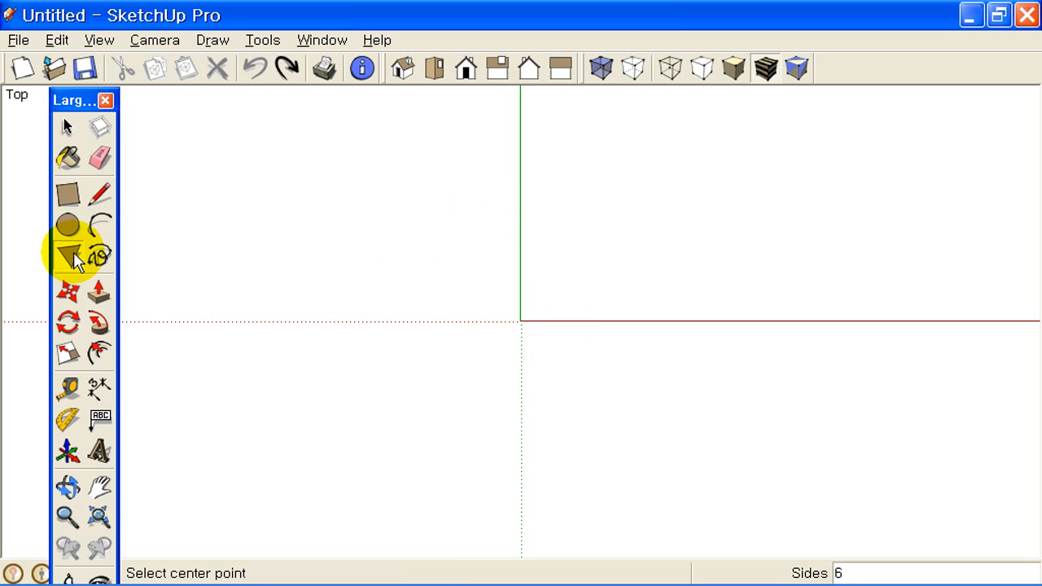
left_click(521, 322)
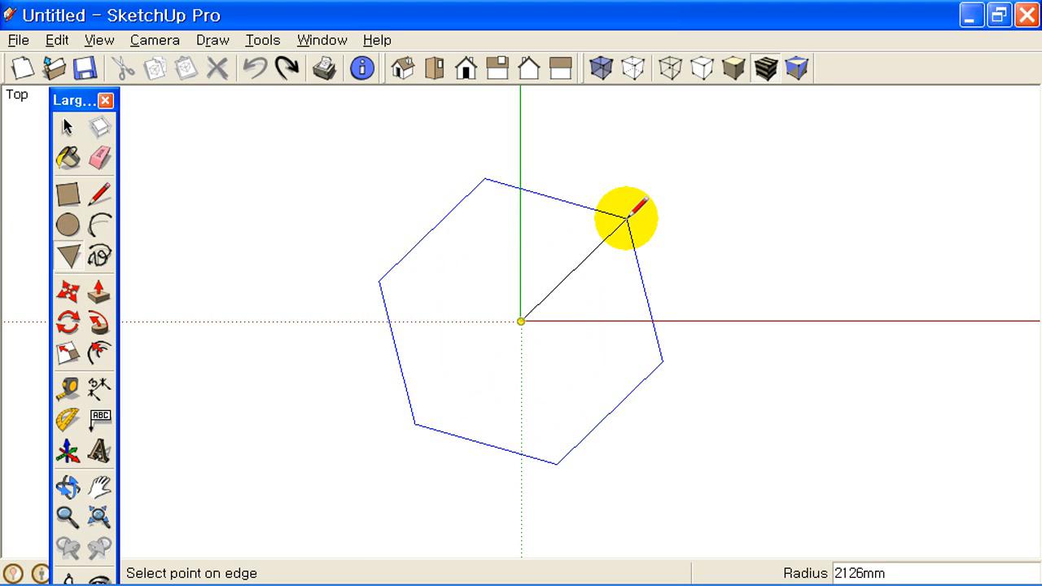
left_click(628, 218)
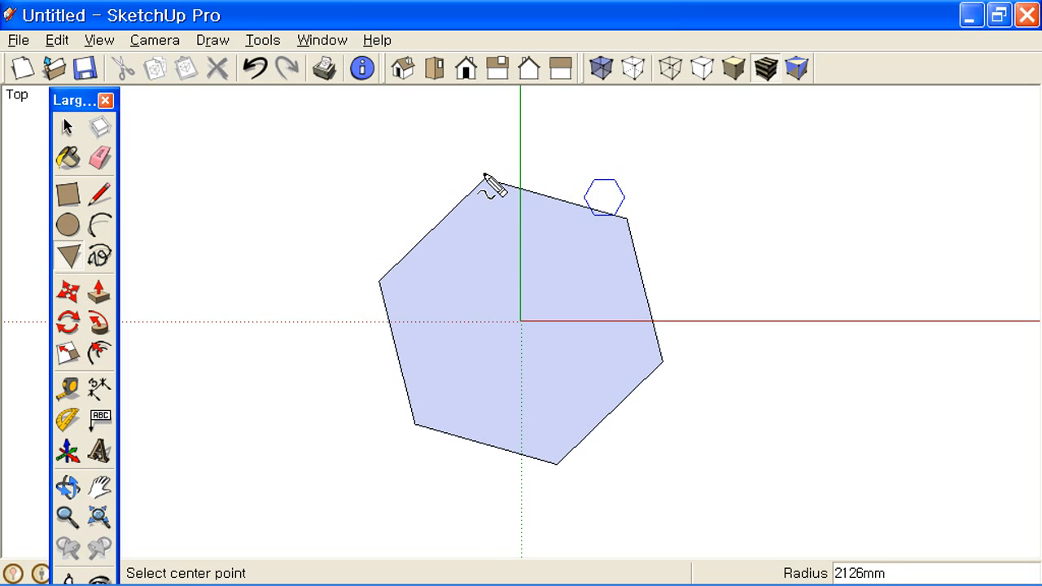
mouse_move(485, 175)
left_mouse_down()
mouse_move(505, 289)
mouse_move(522, 313)
mouse_move(540, 159)
mouse_move(511, 163)
mouse_move(543, 173)
left_mouse_up()
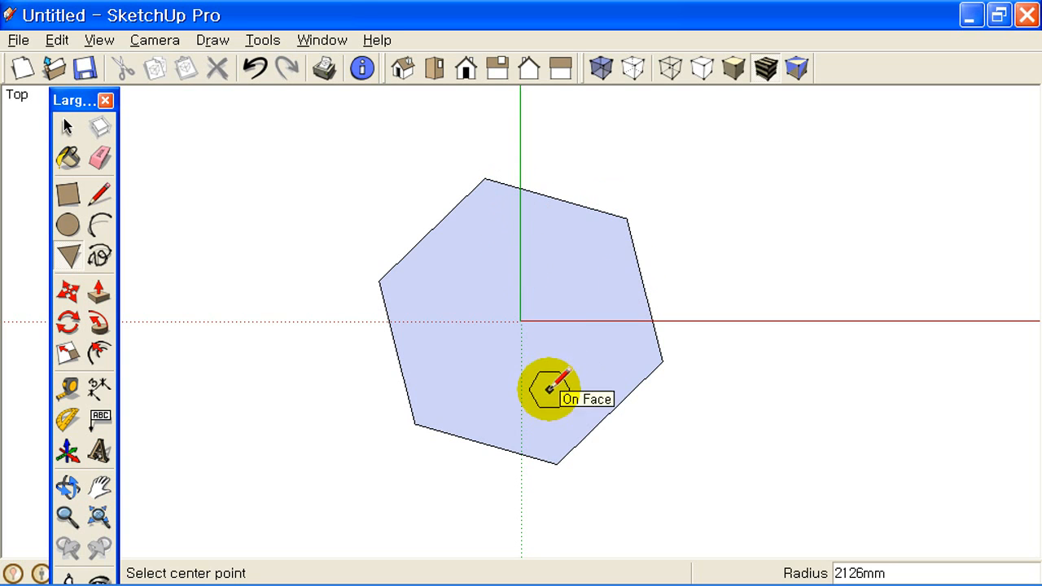
Step: Undo the rotated hexagon and draw a hexagon with a 1500 mm radius centred on the origin, one vertex on the green axis
key("ctrl+z")
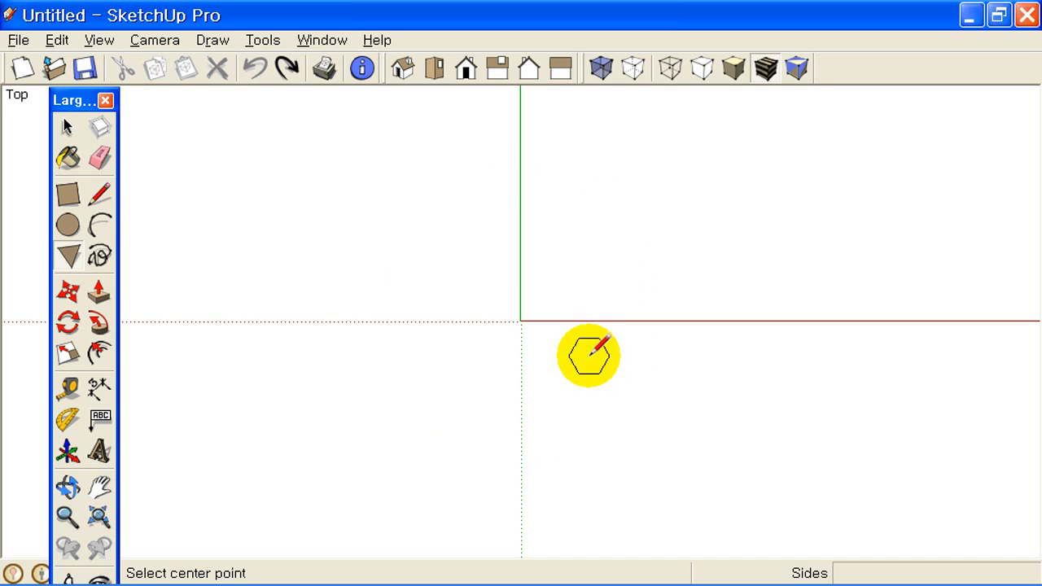
left_click(521, 321)
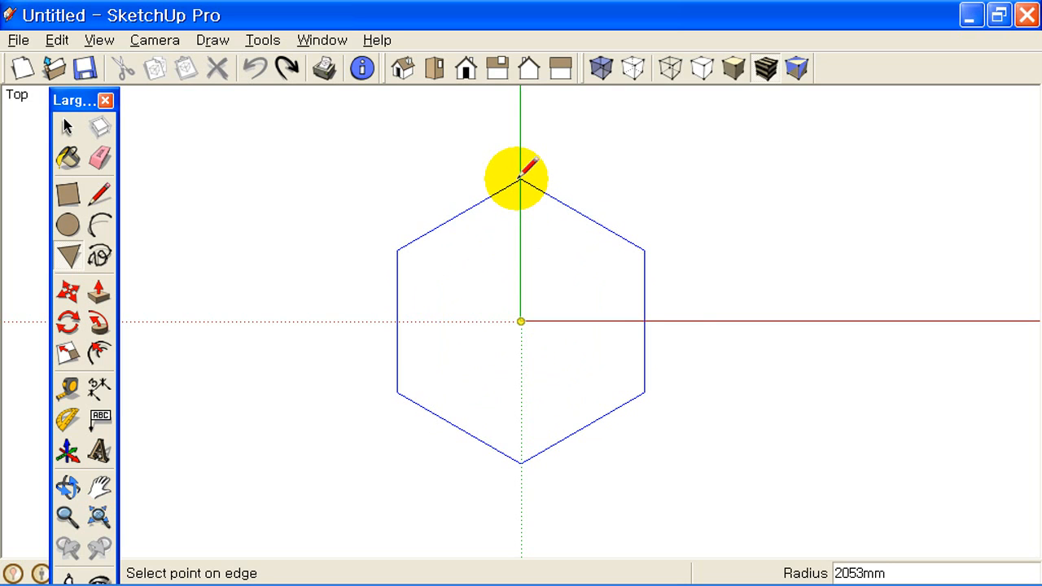
type("1500")
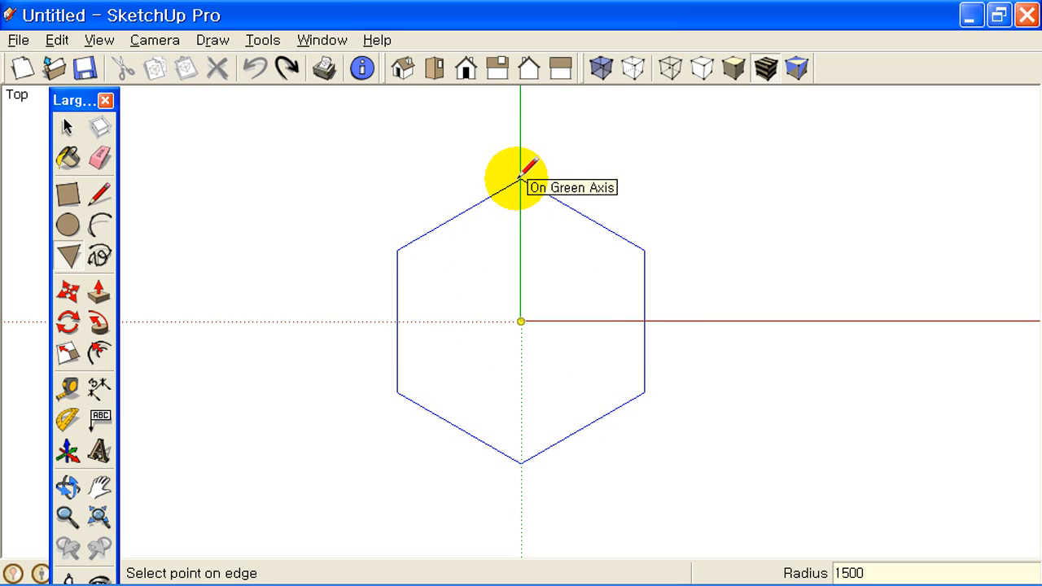
key("Return")
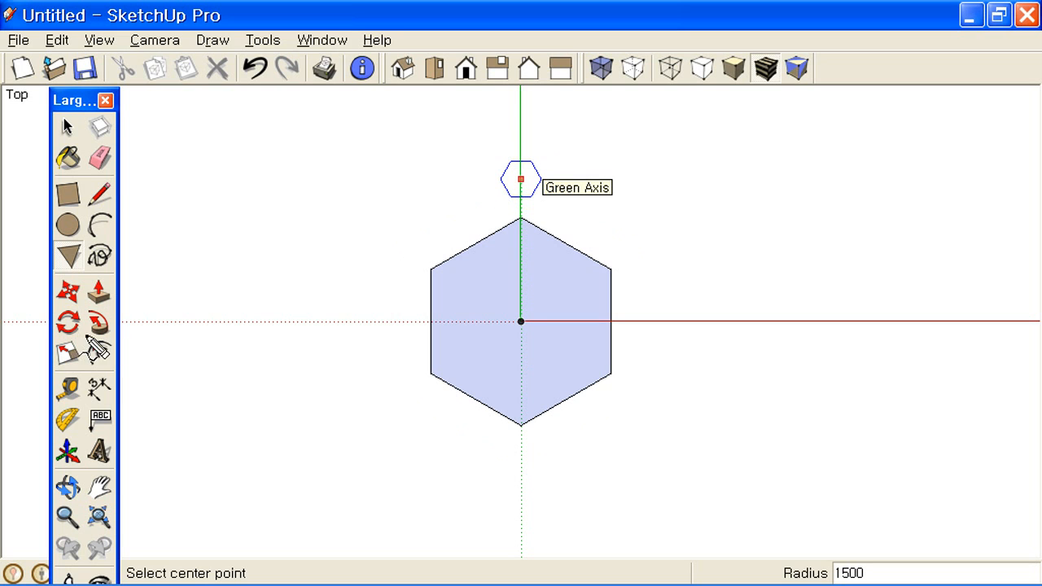
mouse_move(83, 336)
left_mouse_down()
mouse_move(60, 333)
mouse_move(68, 304)
mouse_move(81, 336)
mouse_move(234, 304)
left_mouse_up()
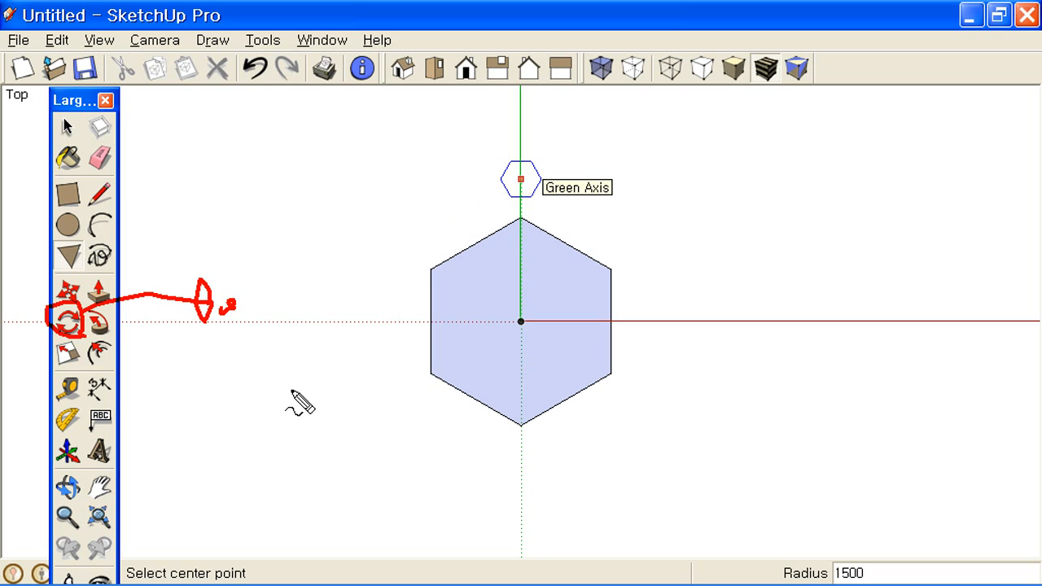
key("Escape")
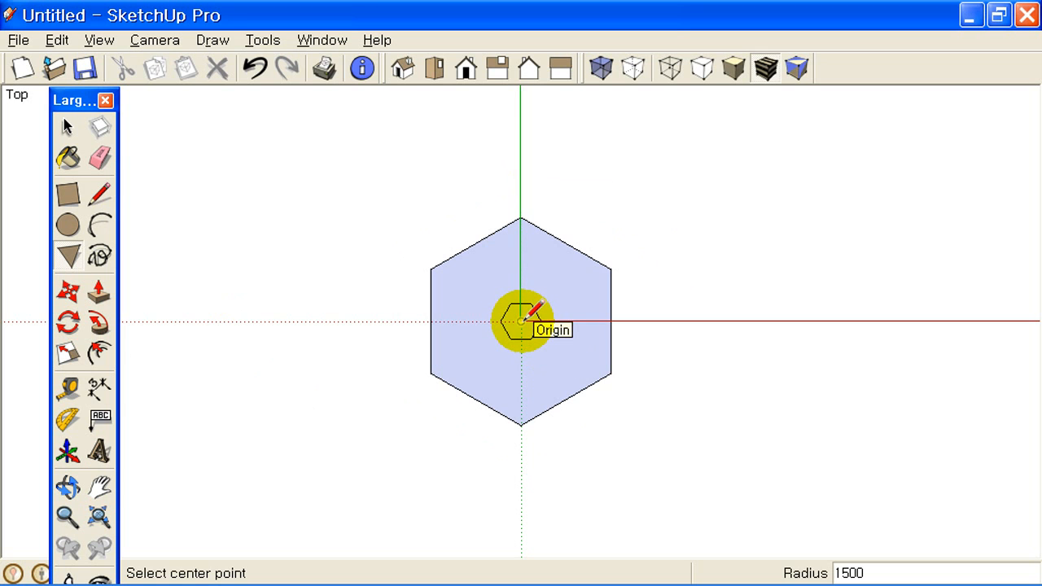
Step: Undo the 1500 mm hexagon and draw one with a 2000 mm radius centred on the origin, one vertex on the green axis
key("ctrl+z")
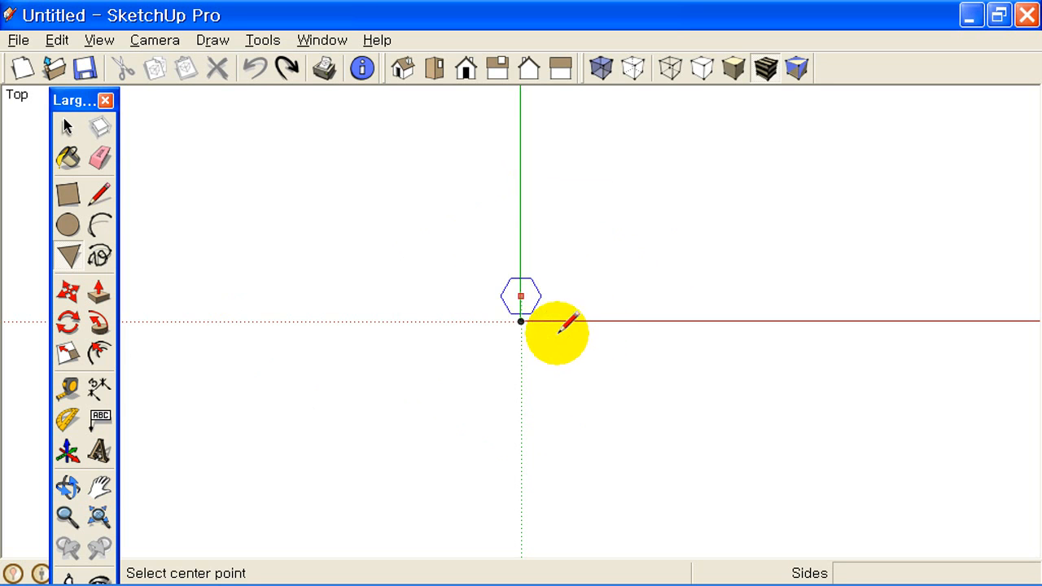
left_click(521, 322)
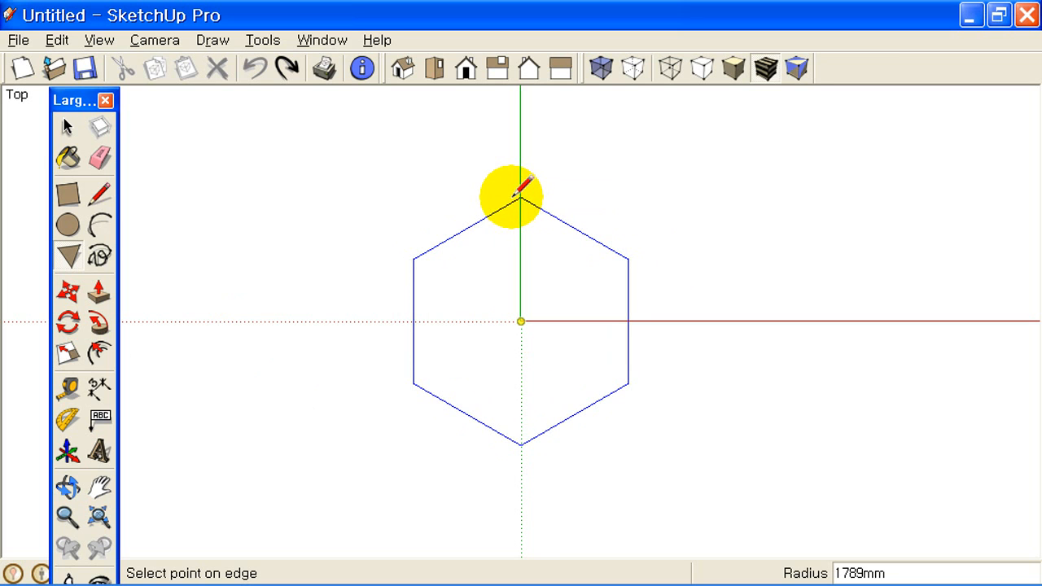
type("2000")
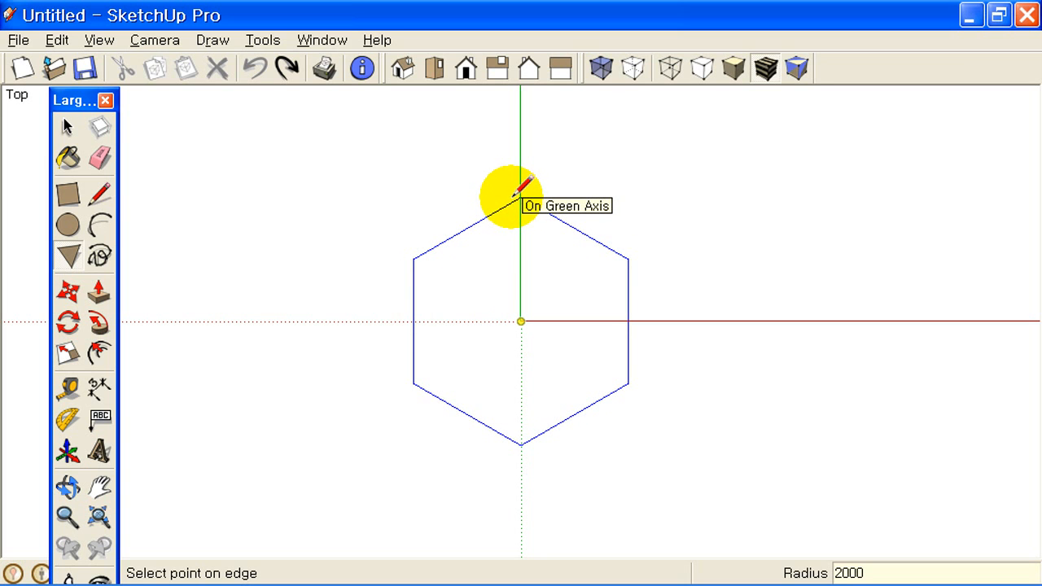
key("Return")
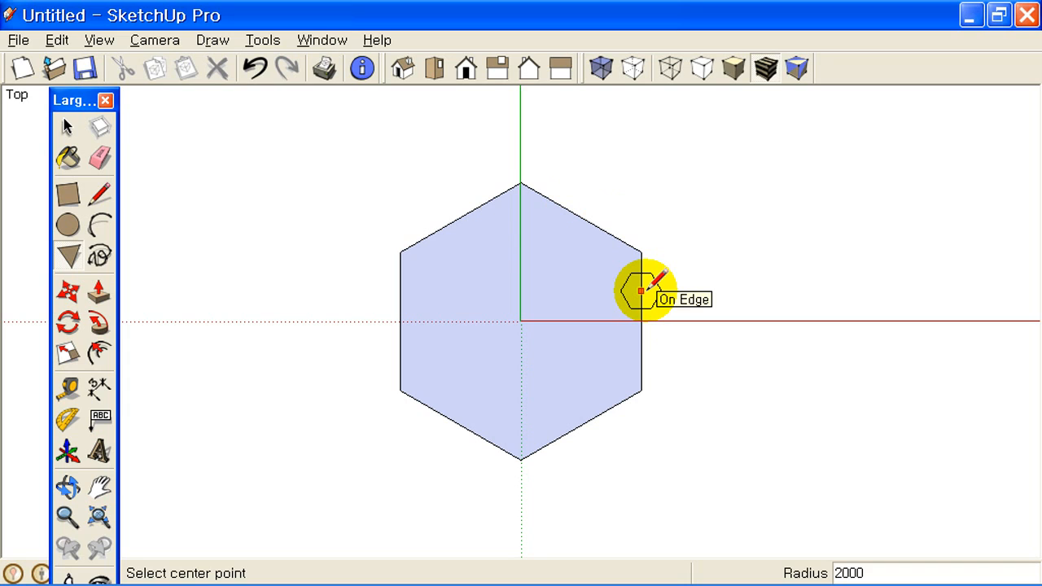
Step: Try to change the hexagon to five sides with 5s, and undo the hexagon
type("5s")
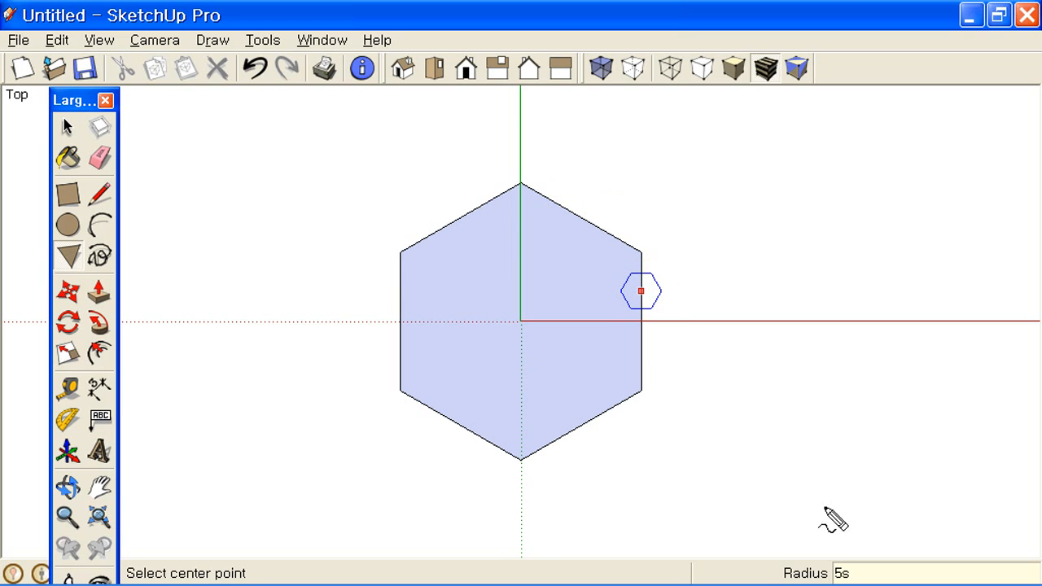
mouse_move(762, 582)
left_mouse_down()
mouse_move(864, 581)
mouse_move(877, 565)
mouse_move(770, 567)
mouse_move(769, 578)
left_mouse_up()
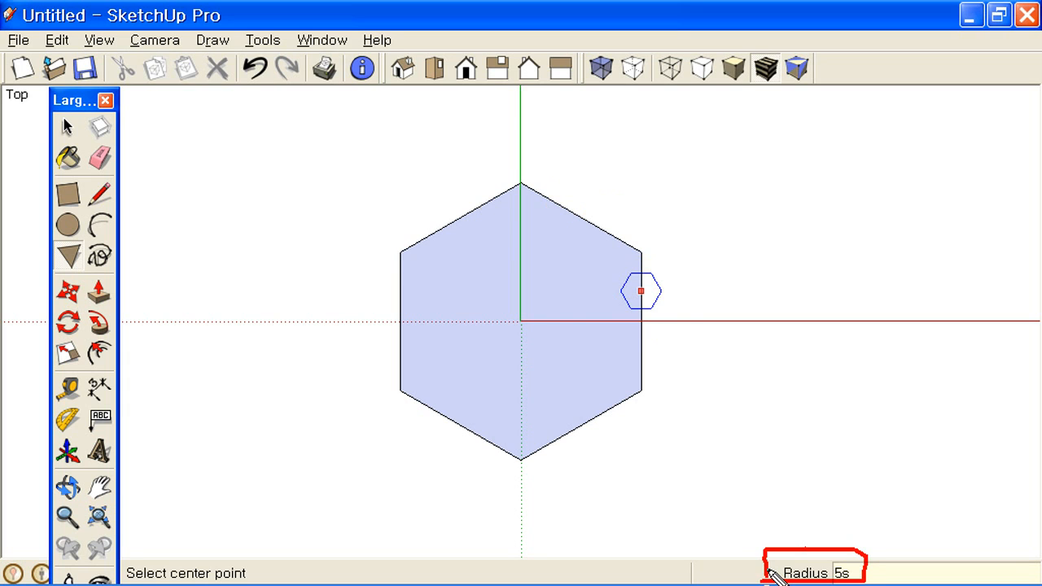
left_click(769, 570)
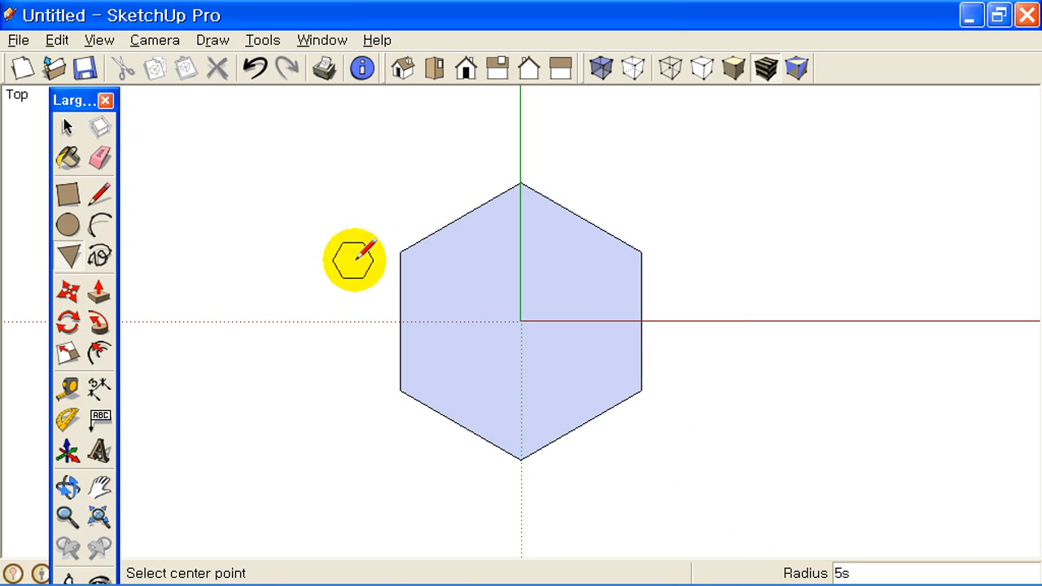
left_click(75, 129)
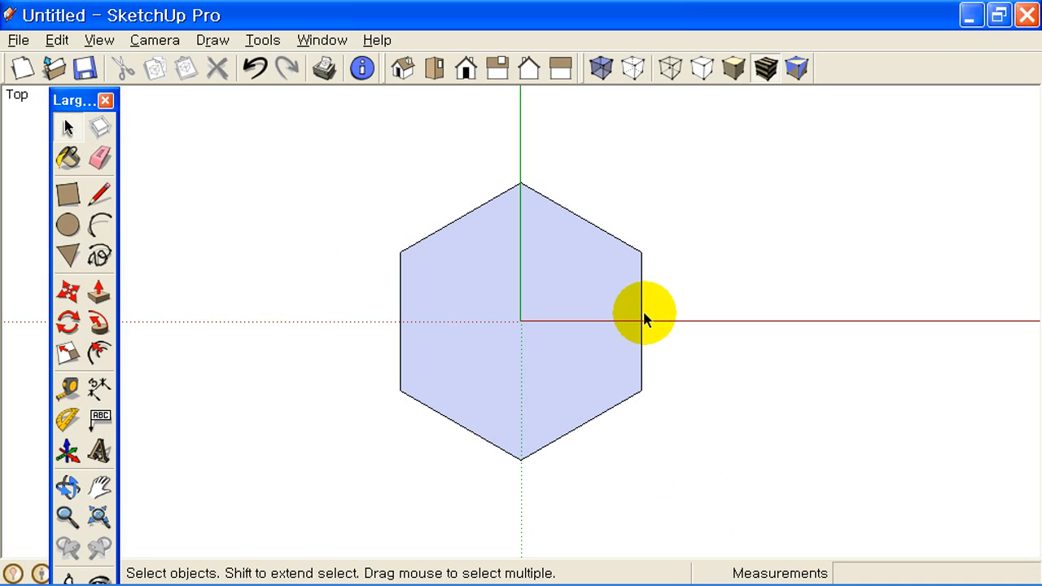
key("ctrl+z")
Step: Draw a polygon with a 2000 mm radius centred on the origin, one vertex on the green axis, and change it to five sides
left_click(69, 256)
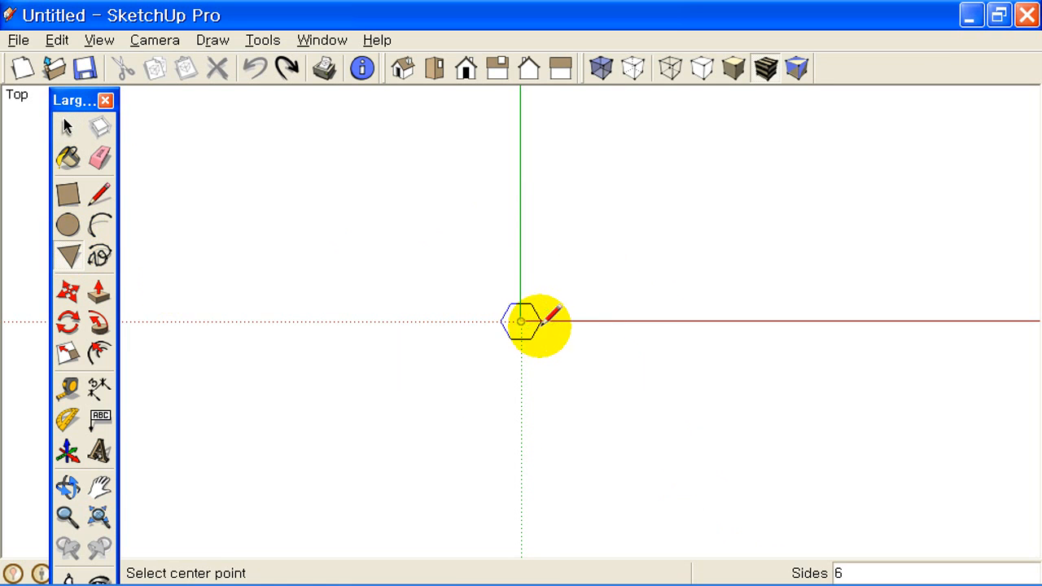
left_click(521, 321)
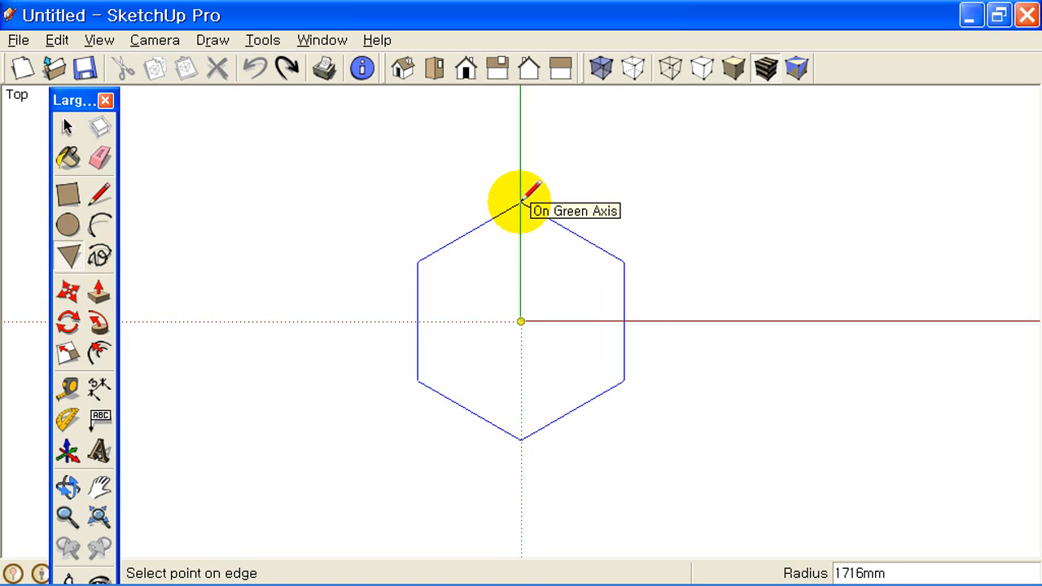
type("2000")
key("Return")
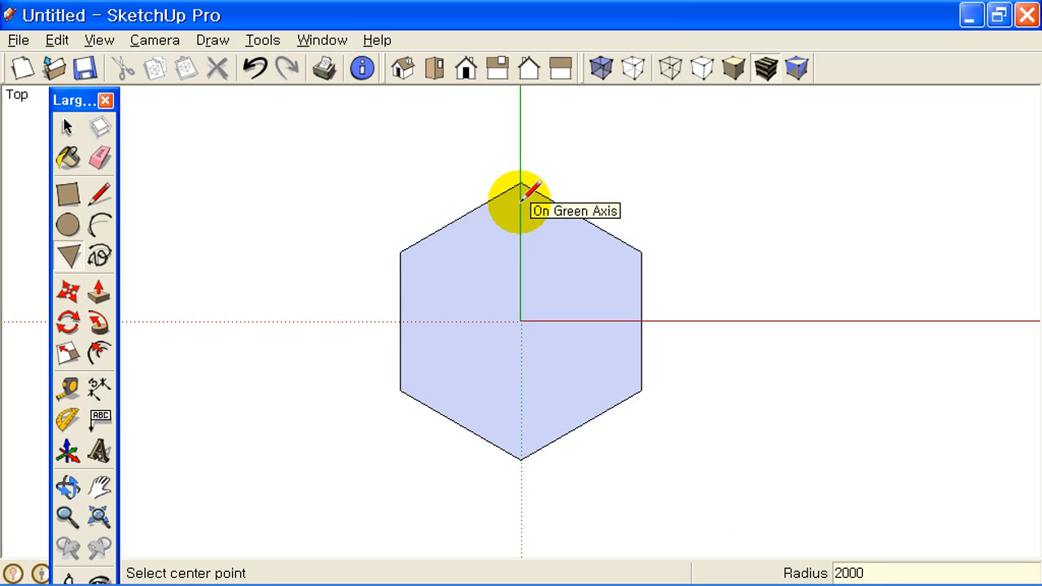
type("5s")
key("Return")
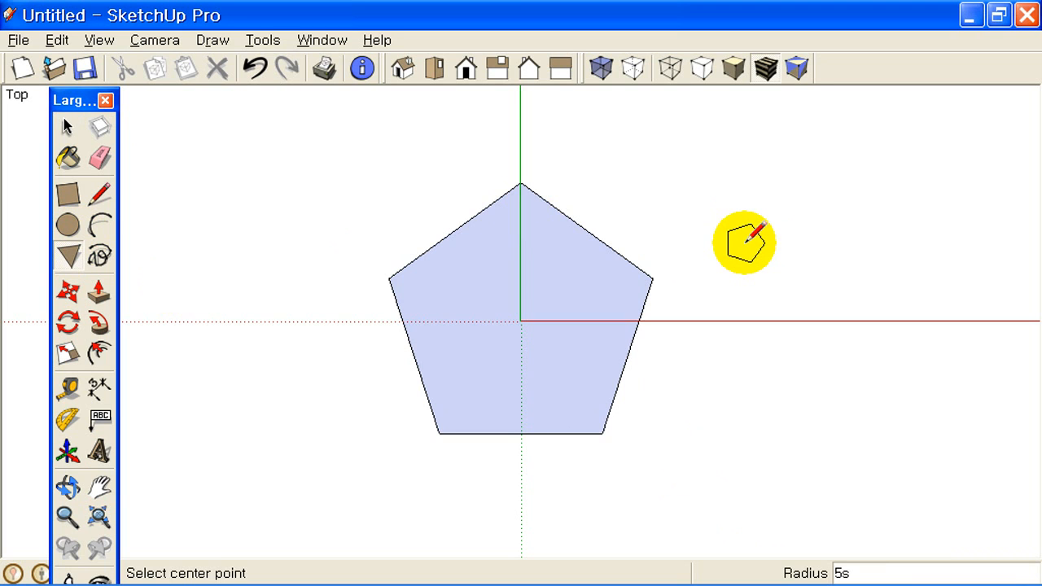
Step: Undo the pentagon, and scribble a freehand line around the origin and undo it
key("ctrl+z")
left_click(100, 256)
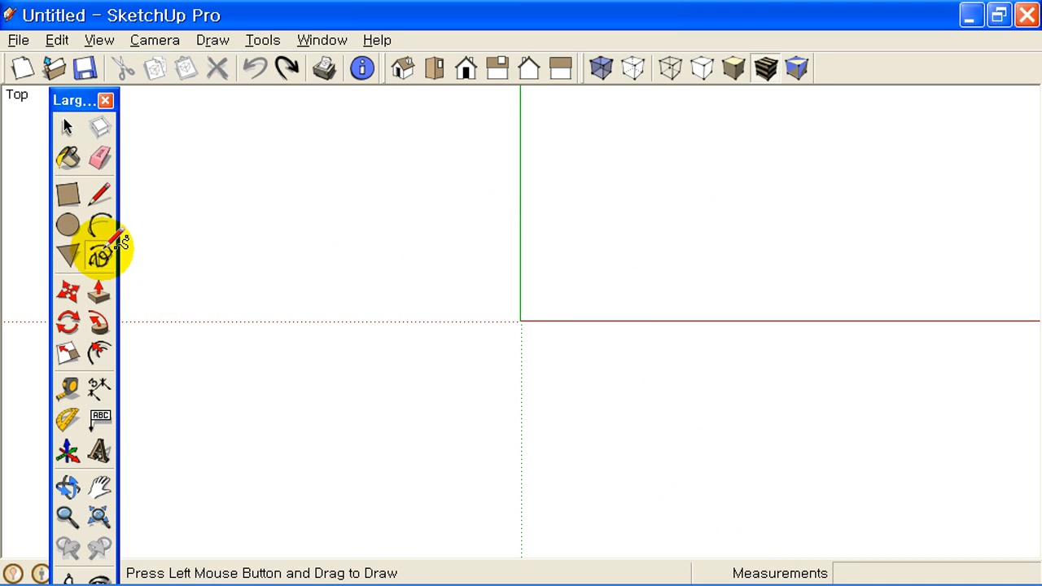
mouse_move(491, 346)
left_mouse_down()
mouse_move(588, 238)
mouse_move(524, 319)
mouse_move(425, 306)
mouse_move(714, 250)
mouse_move(740, 291)
mouse_move(675, 399)
mouse_move(623, 430)
mouse_move(390, 418)
mouse_move(409, 312)
left_mouse_up()
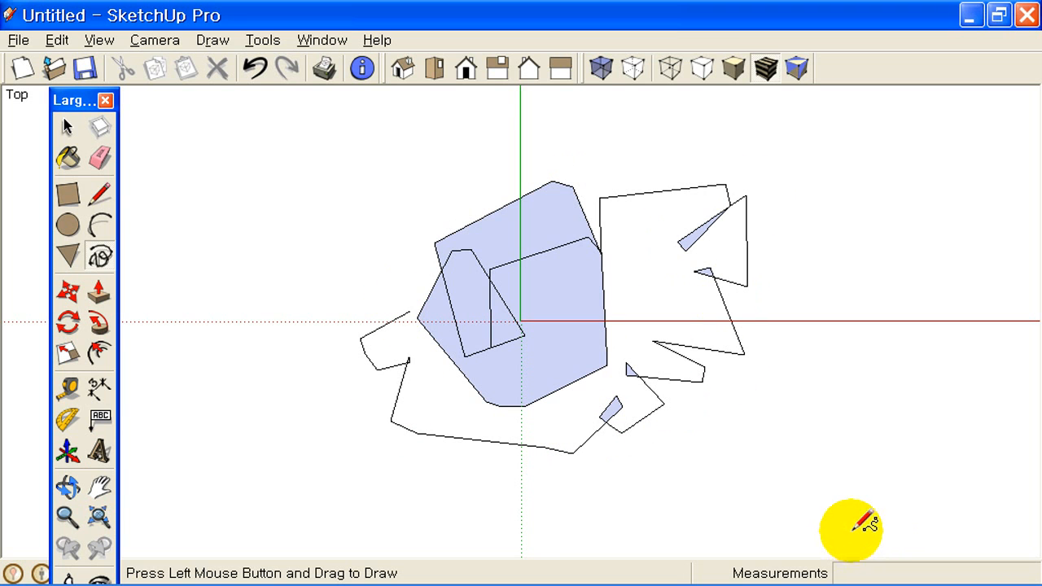
key("ctrl+z")
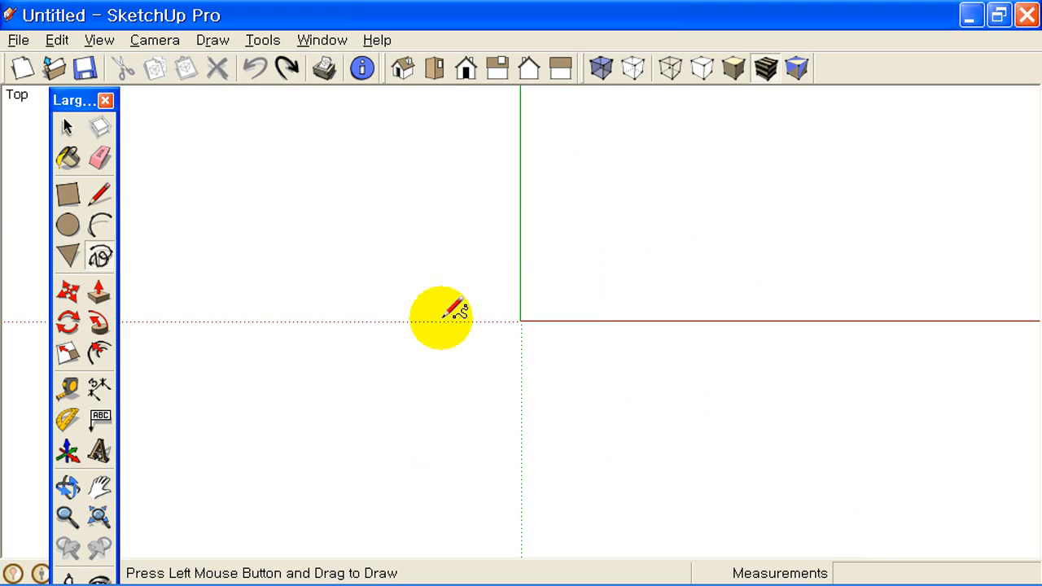
Step: Draw an arc from the origin to a point on the positive red axis, bulging about 1672 mm along the green direction
left_click(100, 226)
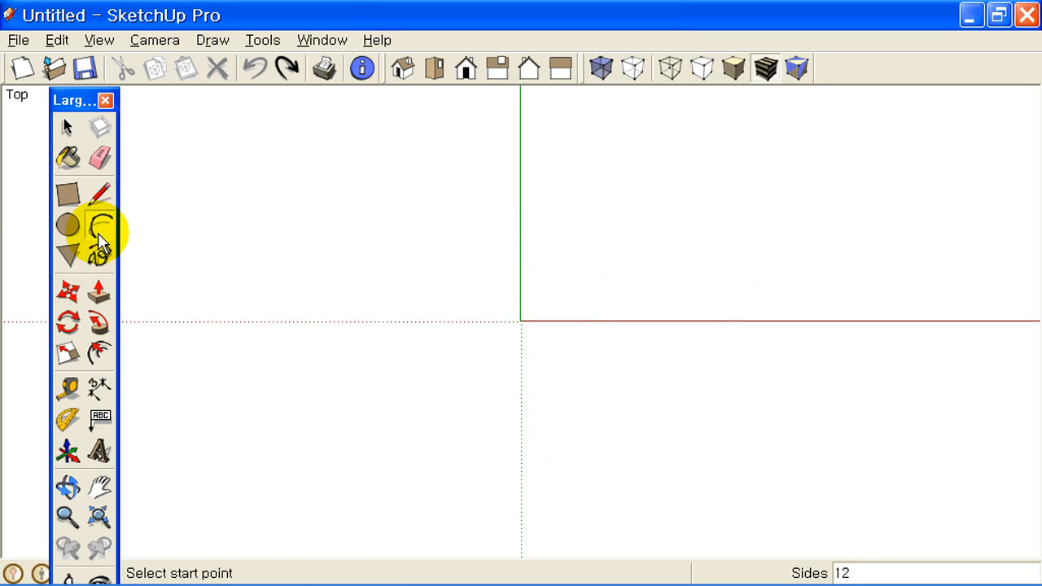
left_click(522, 322)
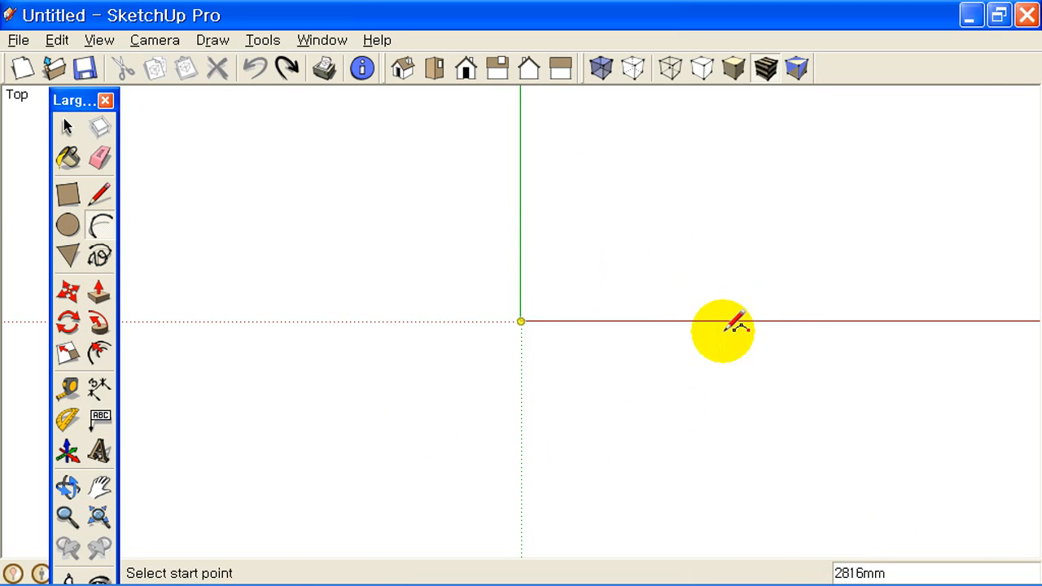
left_click(779, 321)
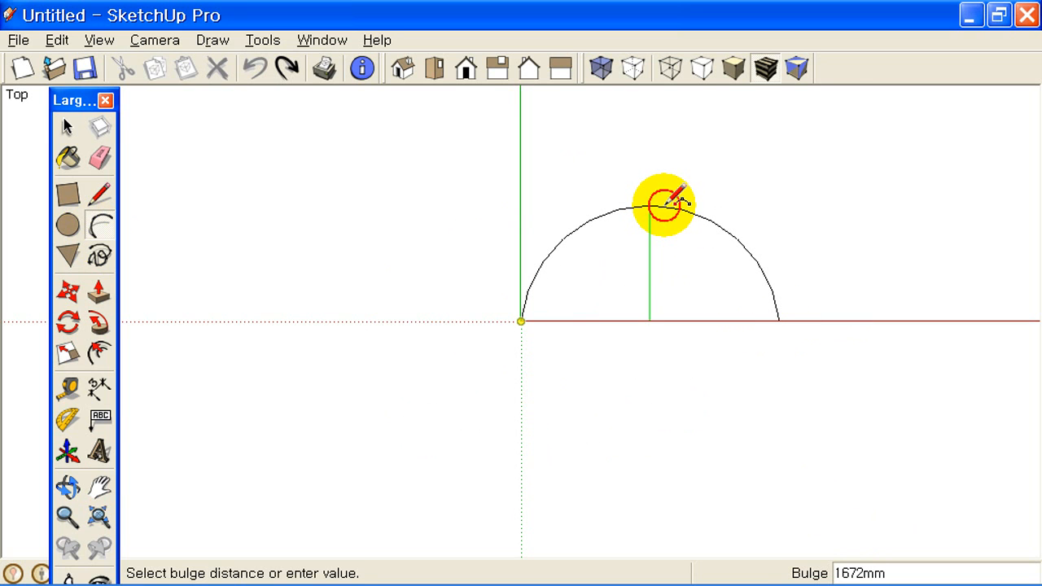
left_click(670, 205)
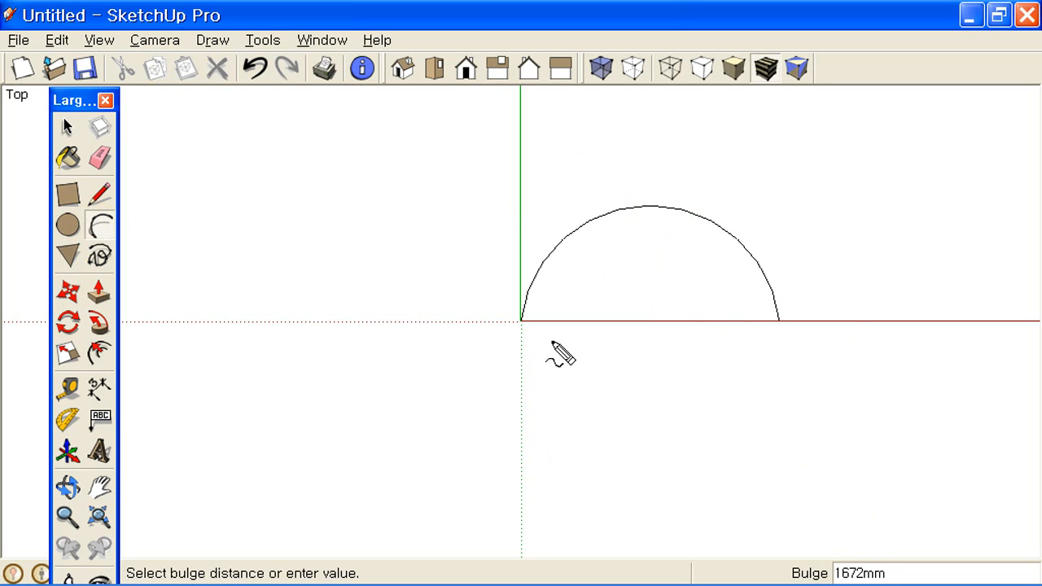
left_click_drag(531, 336, 531, 351)
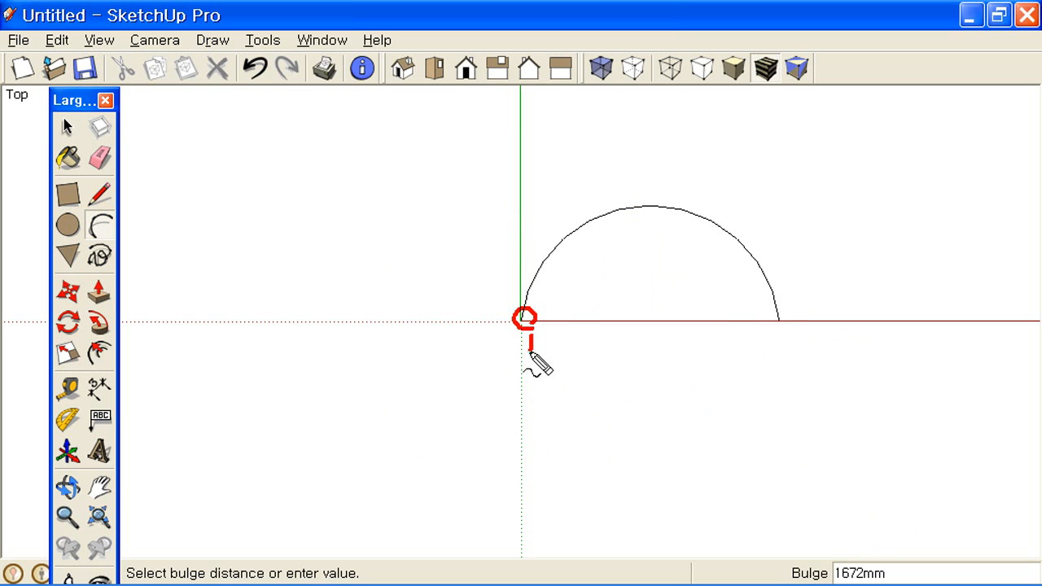
left_click_drag(772, 309, 790, 323)
mouse_move(778, 340)
left_mouse_down()
mouse_move(794, 338)
mouse_move(800, 355)
left_mouse_up()
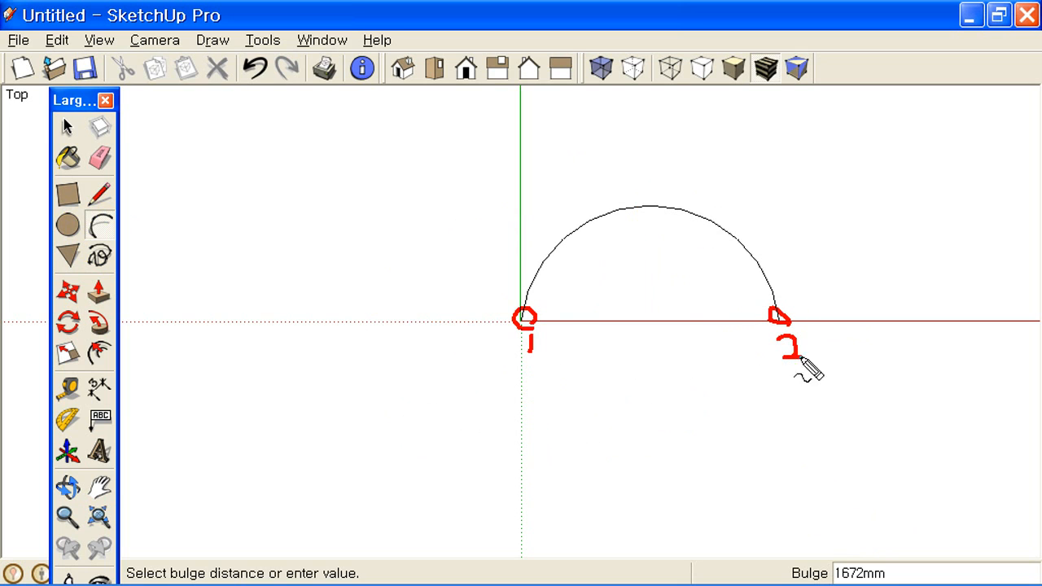
mouse_move(657, 208)
left_mouse_down()
mouse_move(643, 210)
mouse_move(661, 210)
left_mouse_up()
mouse_move(656, 161)
left_mouse_down()
mouse_move(679, 165)
mouse_move(659, 191)
left_mouse_up()
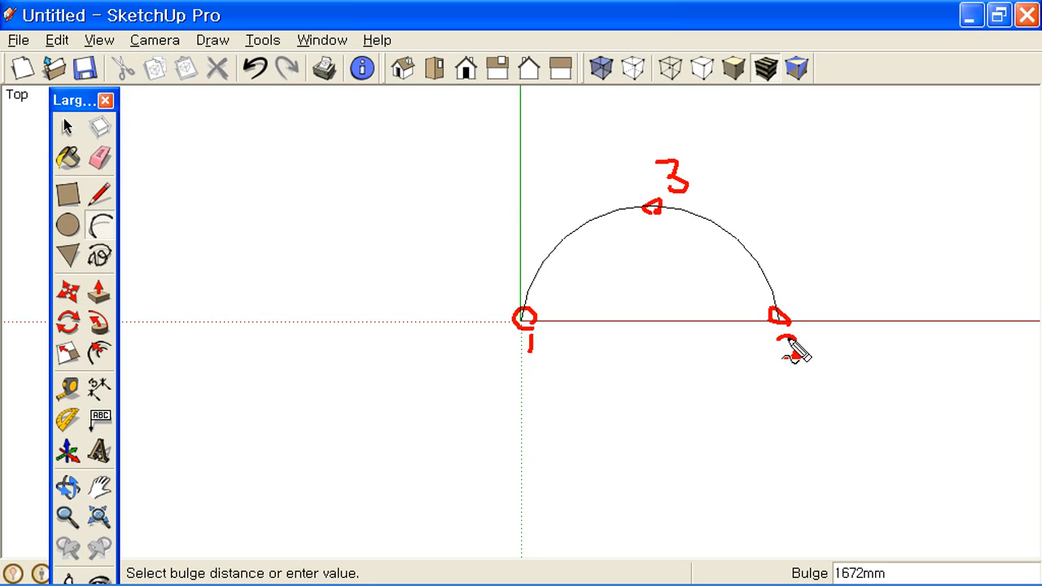
left_click(825, 256)
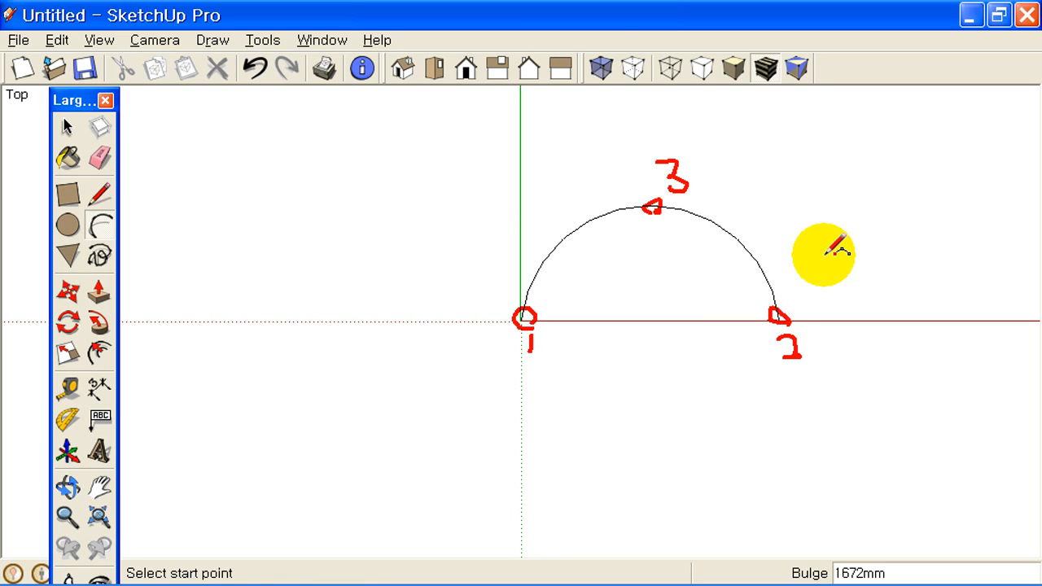
Step: Draw an arc from a point on the negative green axis, 2500 mm long in the negative red direction, with a 1000 mm downward bulge
left_click(521, 383)
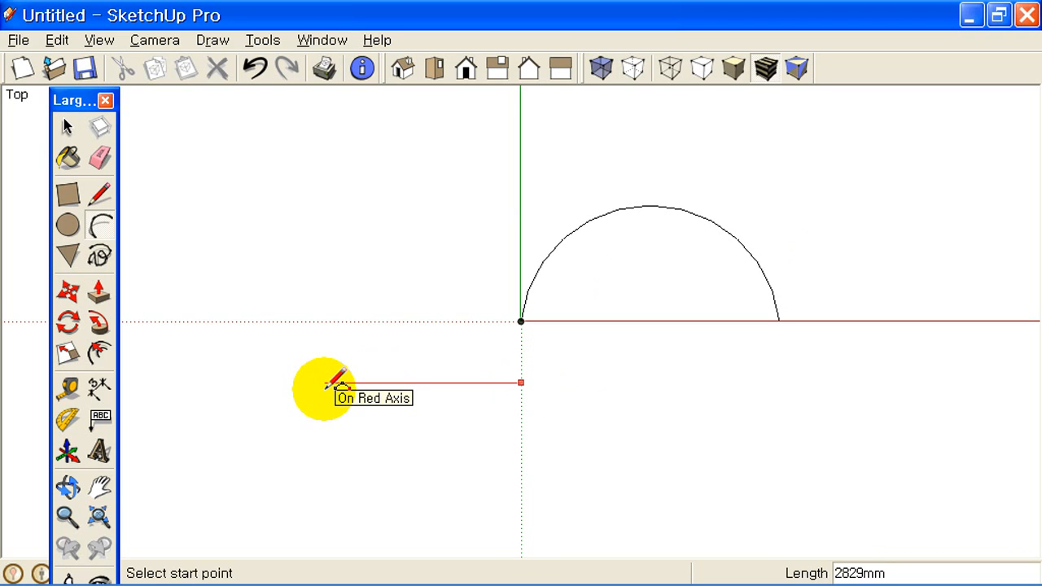
type("2500")
key("Return")
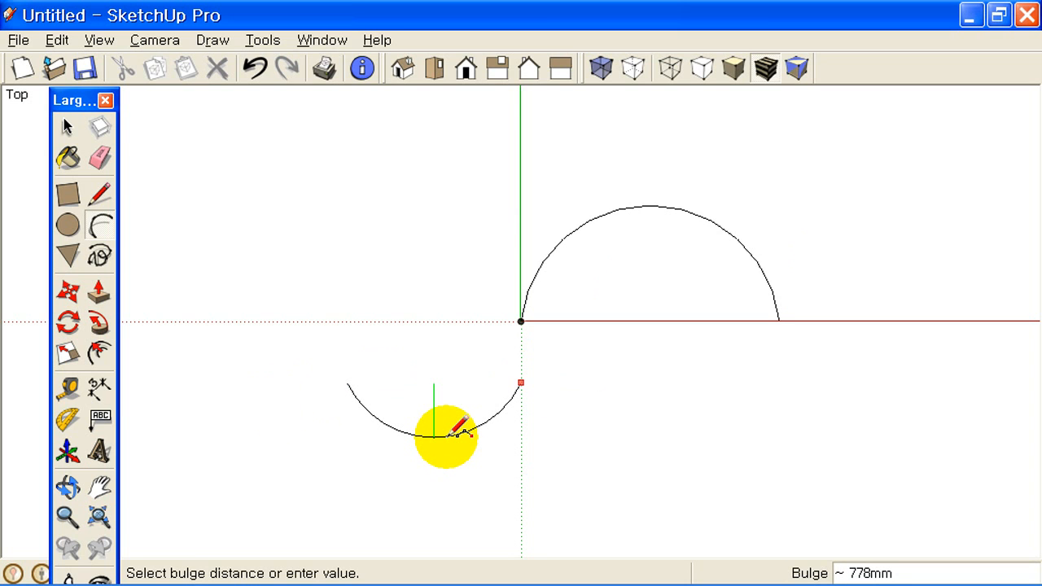
type("1000")
key("Return")
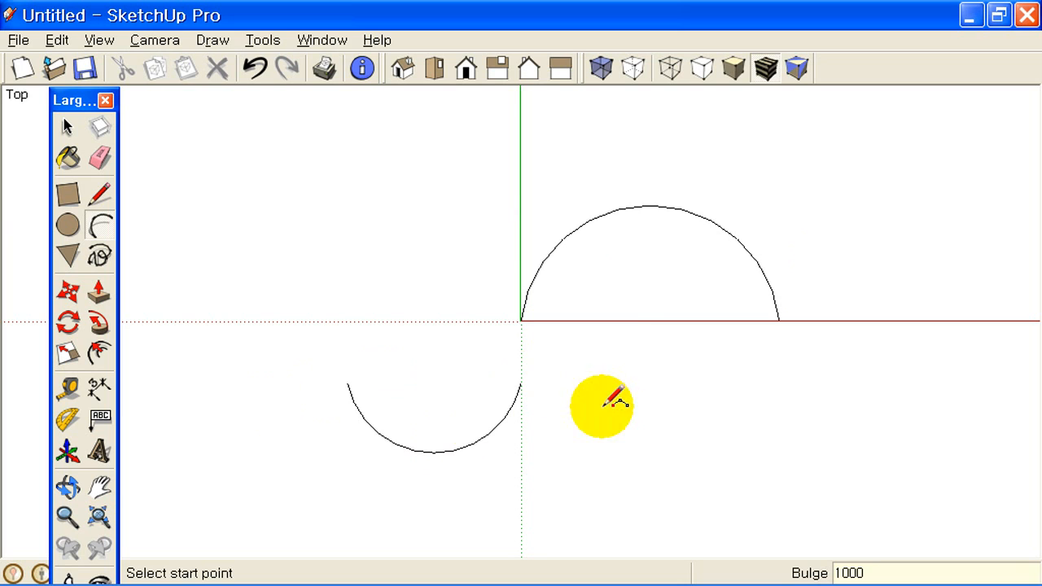
Step: Draw a tilted arc from a point on the negative red axis near the origin, with a 3000 mm chord towards the upper left and 1500 mm bulge
left_click(521, 322)
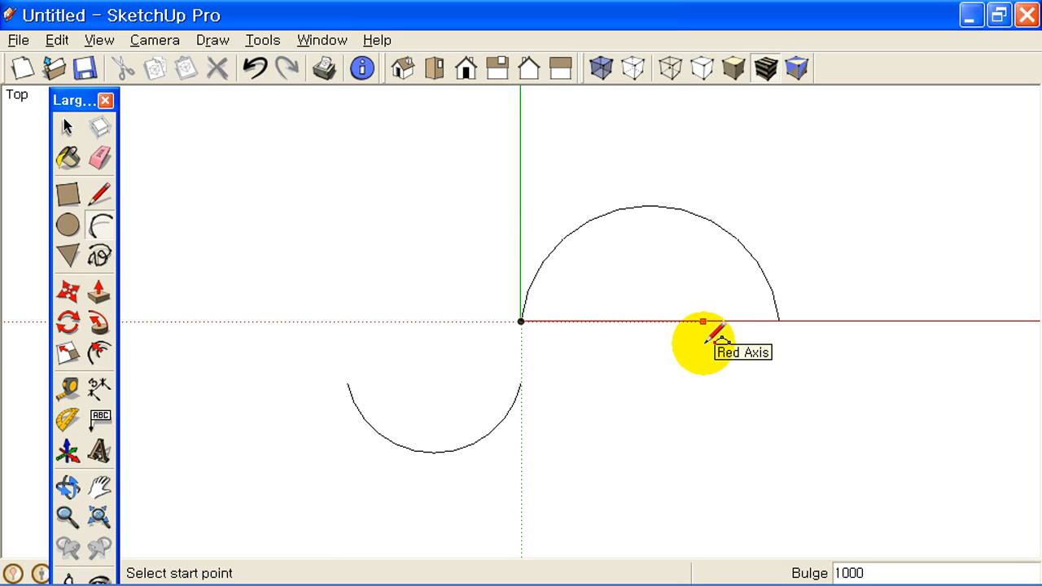
left_click(476, 322)
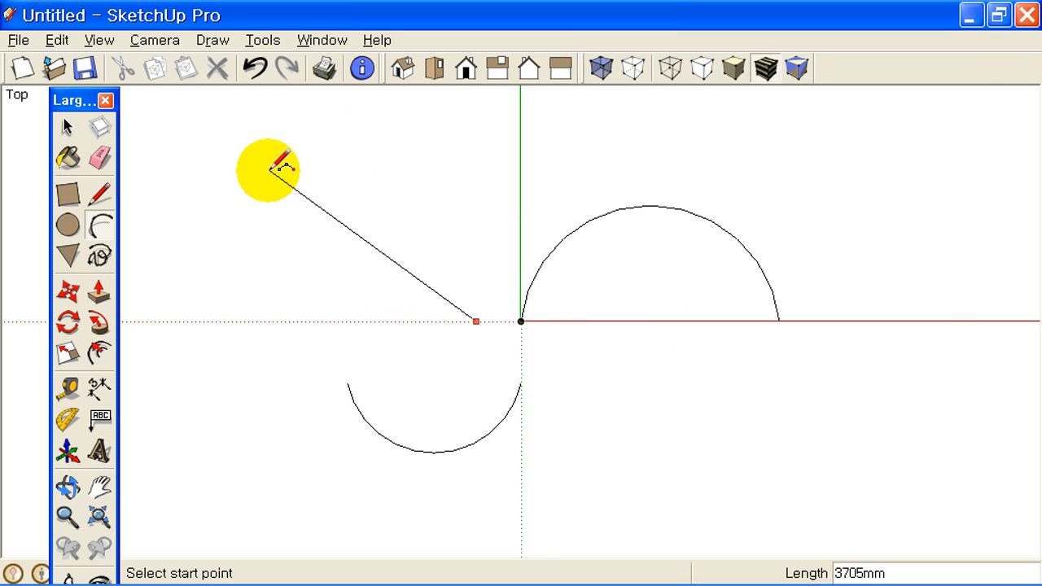
type("3000")
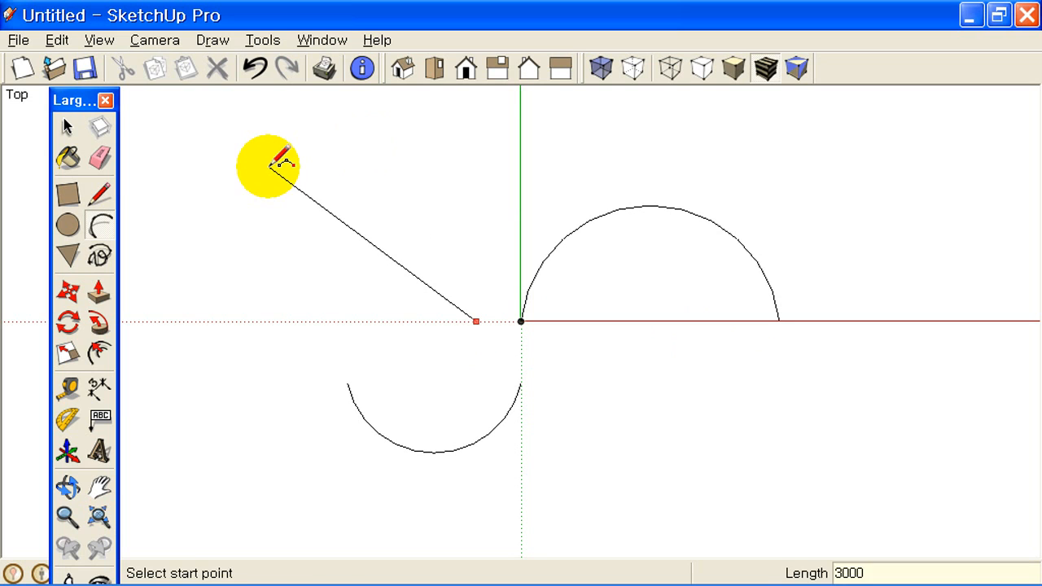
key("Return")
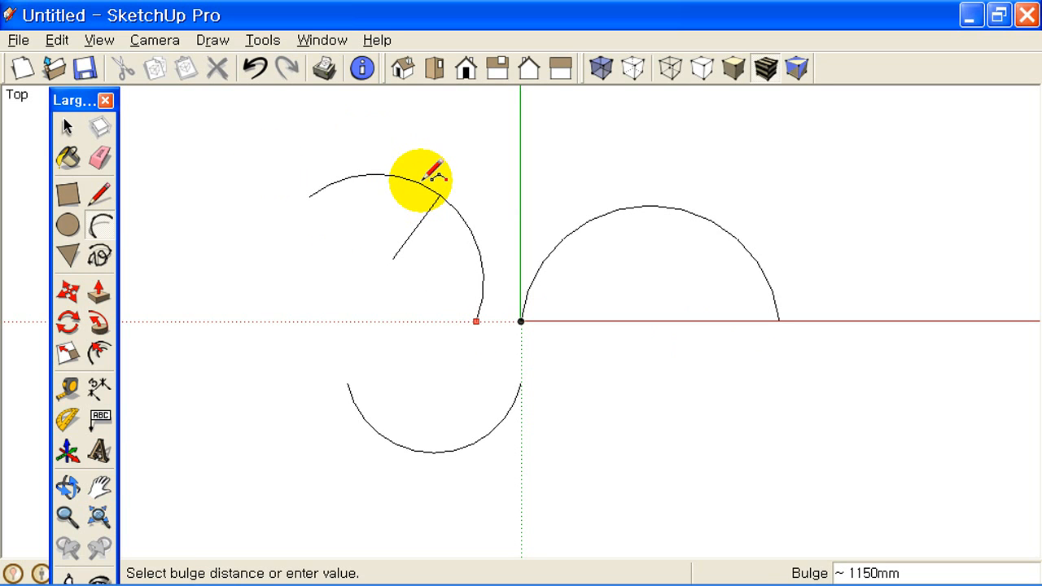
type("1500")
key("Return")
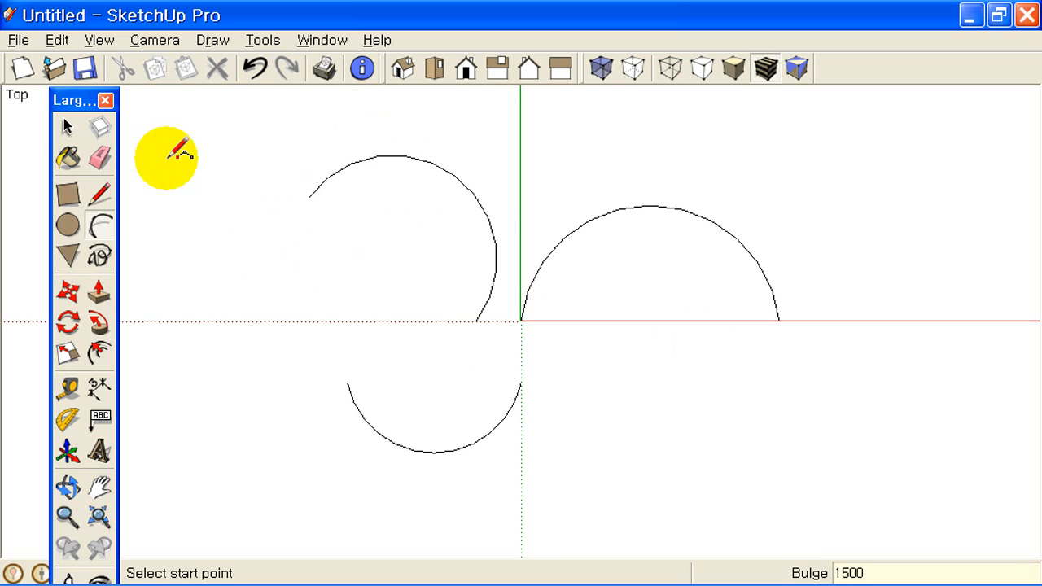
Step: Close each of the three arcs into a face with a straight line between its two endpoints
left_click(100, 194)
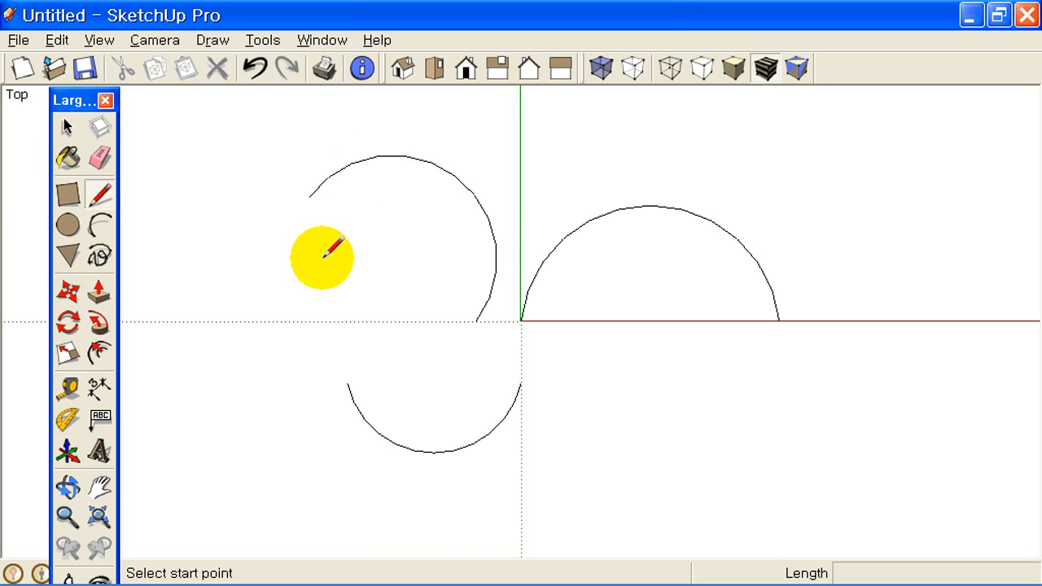
left_click(309, 195)
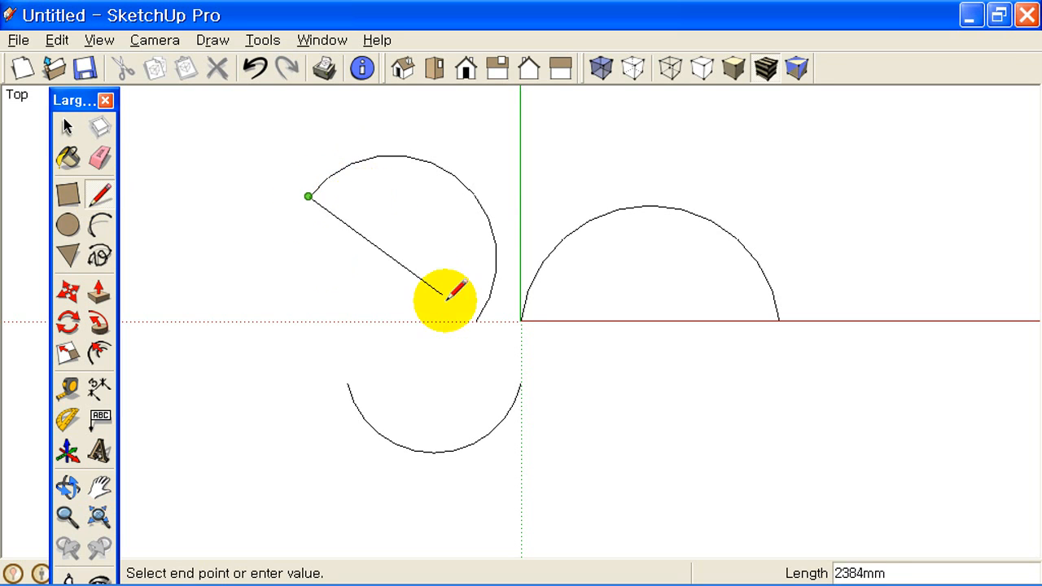
left_click(476, 321)
left_click(521, 321)
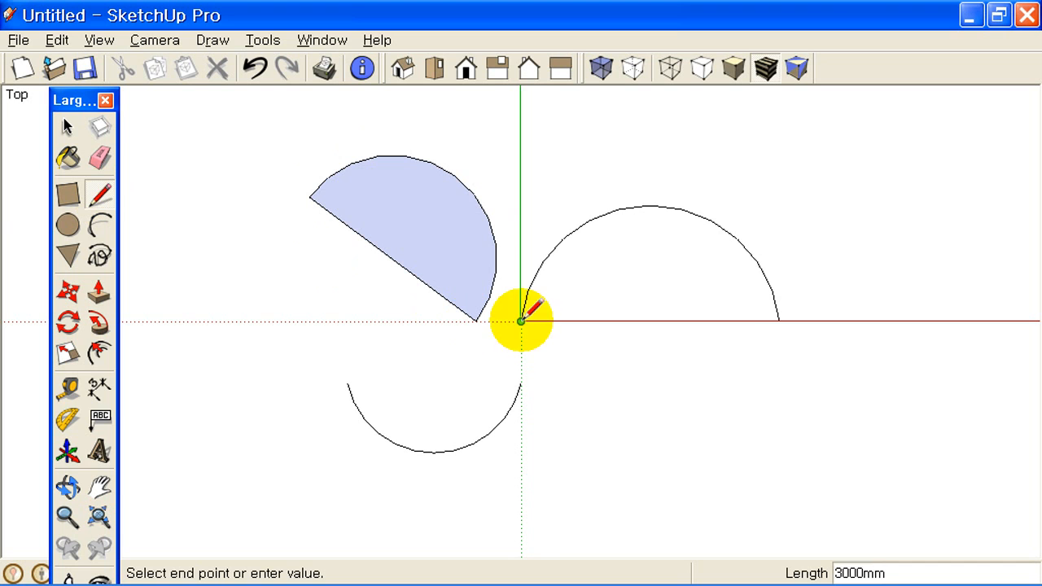
left_click(779, 321)
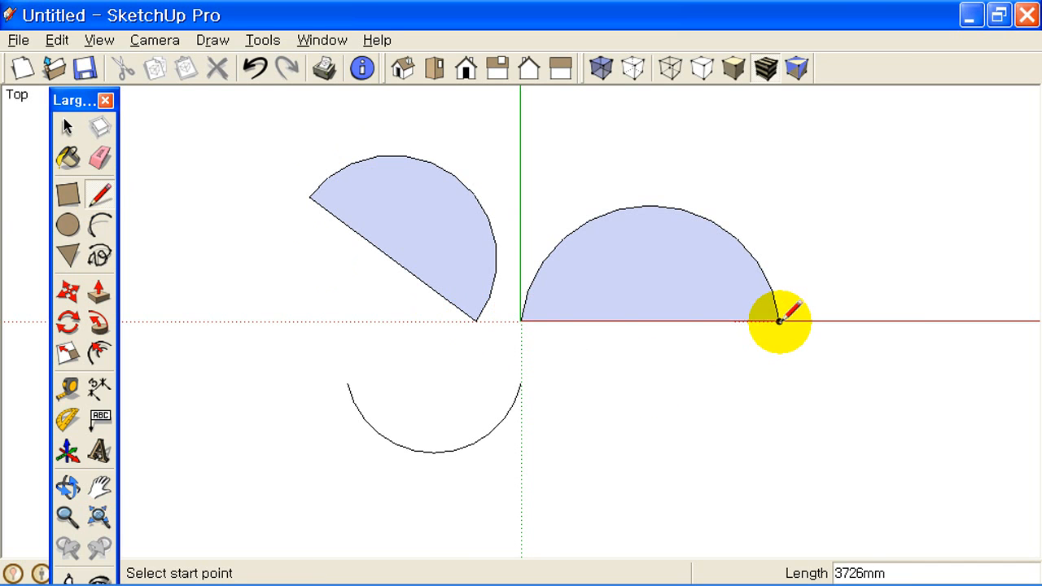
left_click(521, 383)
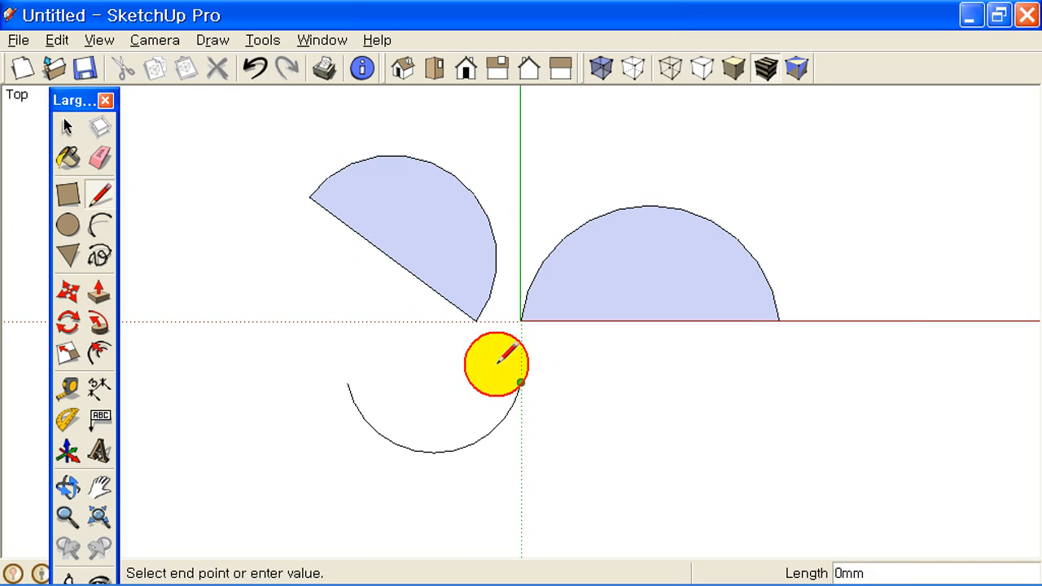
left_click(347, 382)
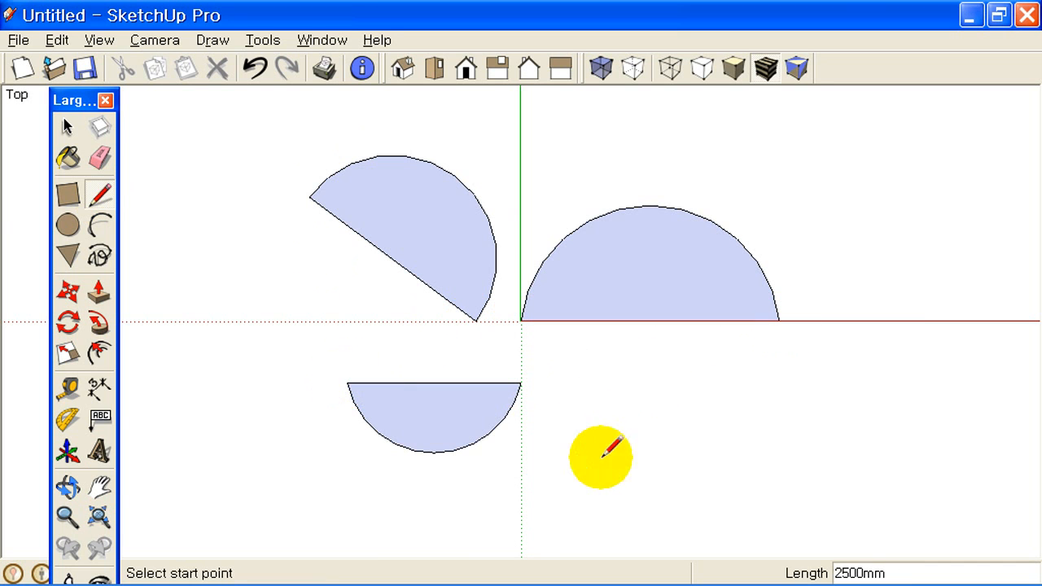
Step: Draw lines from the midpoint of the tilted arc's chord to both ends of the lower arc's chord, forming a triangular face
left_click(392, 259)
left_click(348, 383)
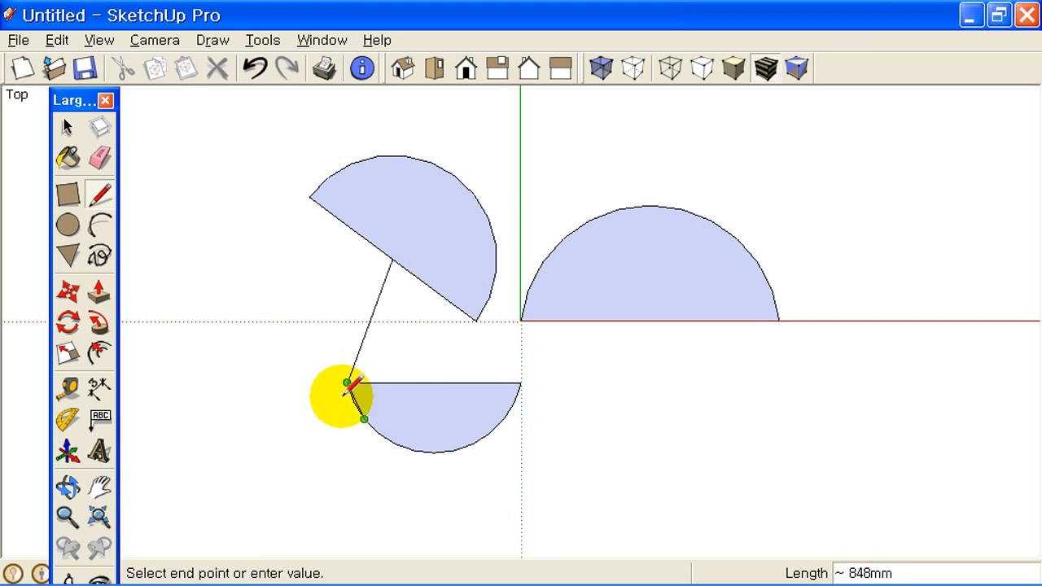
left_click(521, 383)
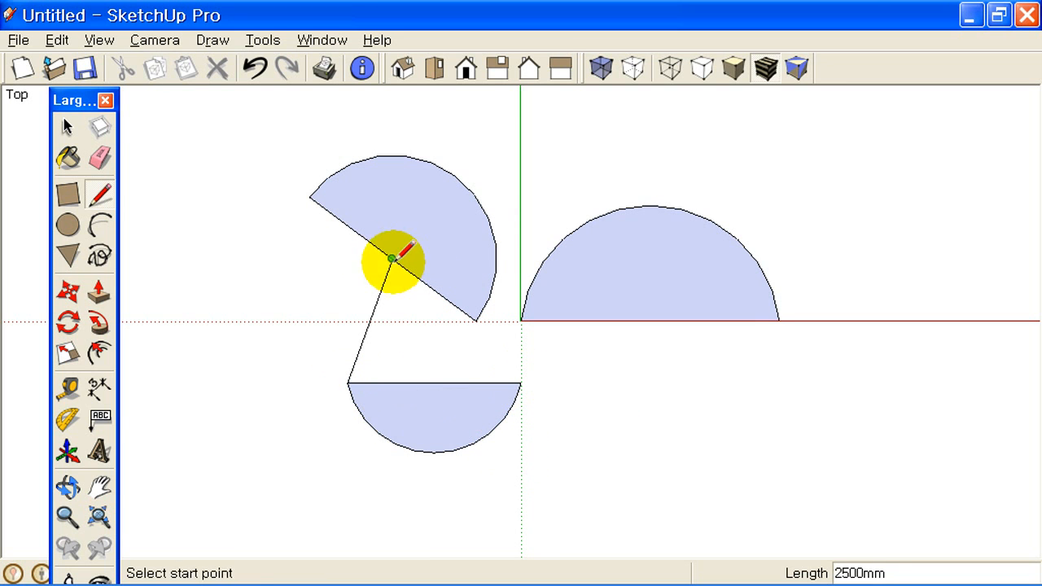
left_click(391, 259)
left_click(521, 383)
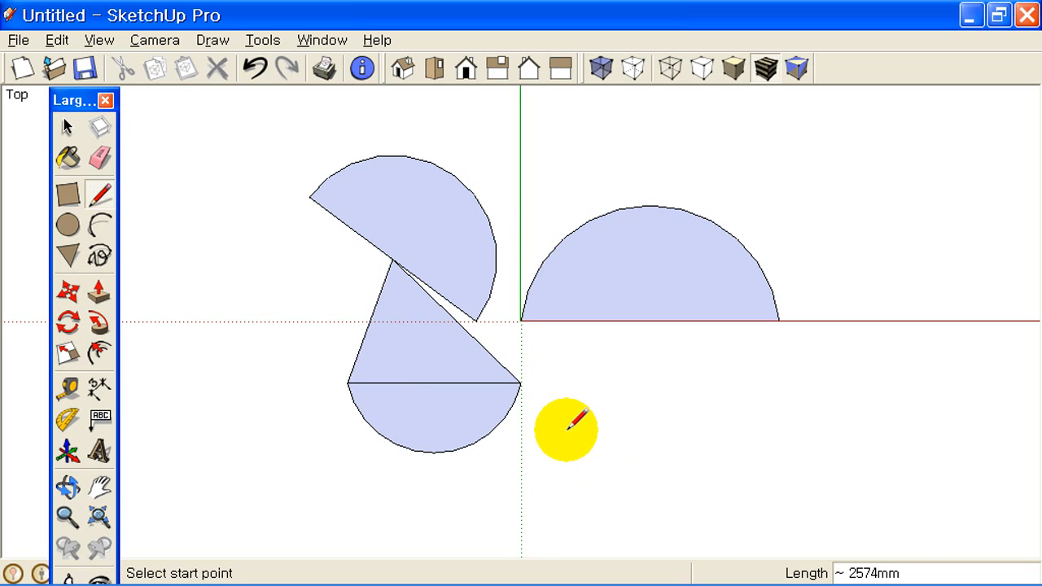
Step: Select all the arc shapes and the triangle together and delete them
left_click(68, 126)
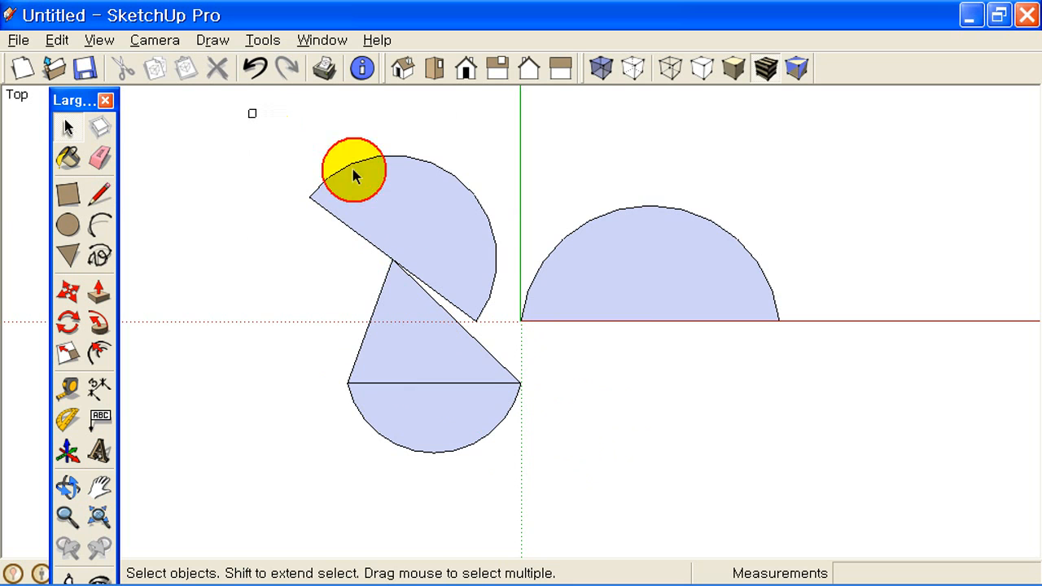
left_click_drag(354, 175, 850, 480)
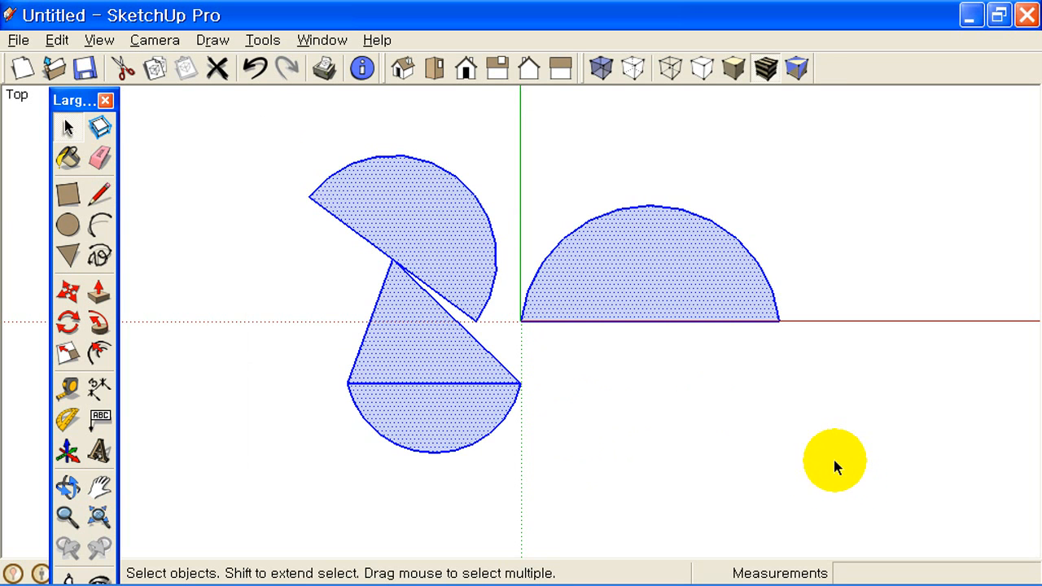
key("Delete")
Step: Draw two connected lines from a point just below the origin, 4000 mm along the red direction and 4000 mm along the green direction
left_click(100, 195)
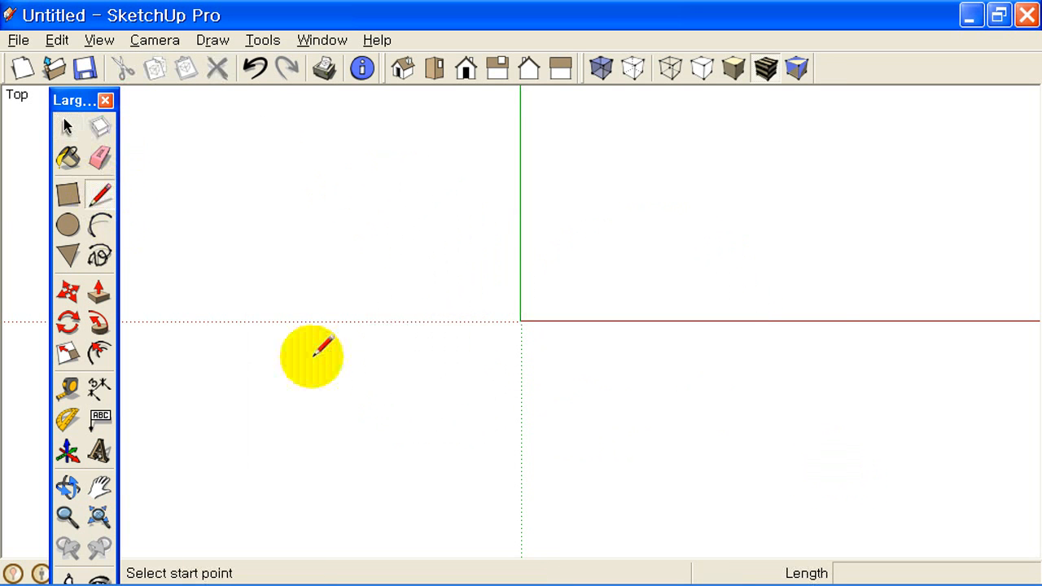
left_click(506, 367)
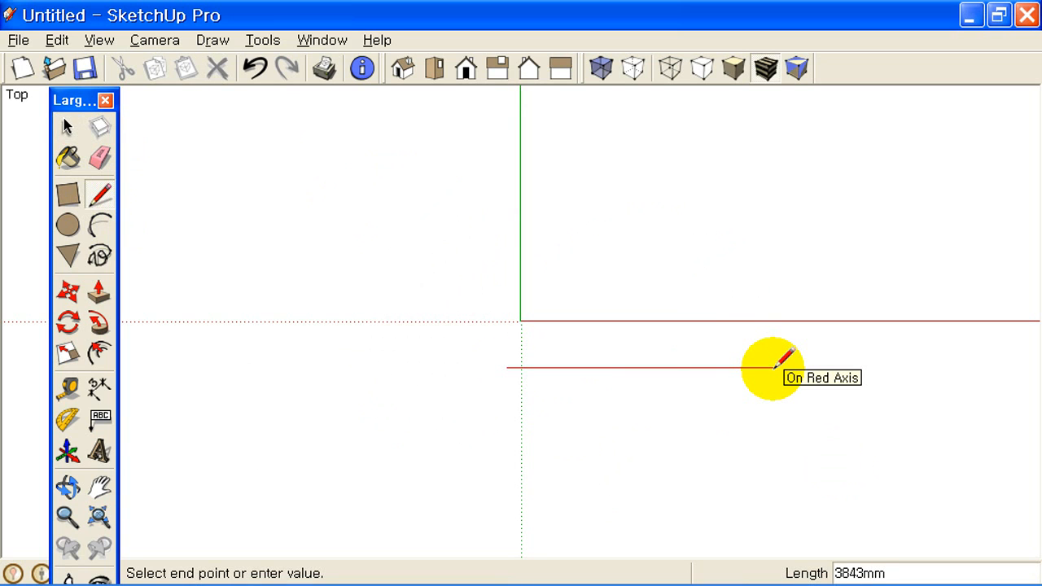
type("4000")
key("Return")
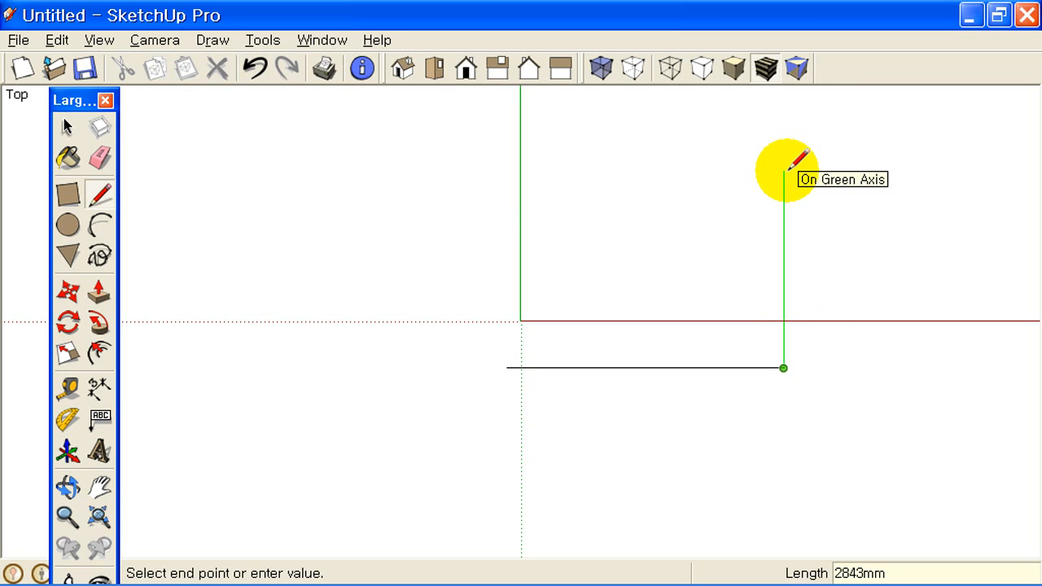
type("4000")
key("Return")
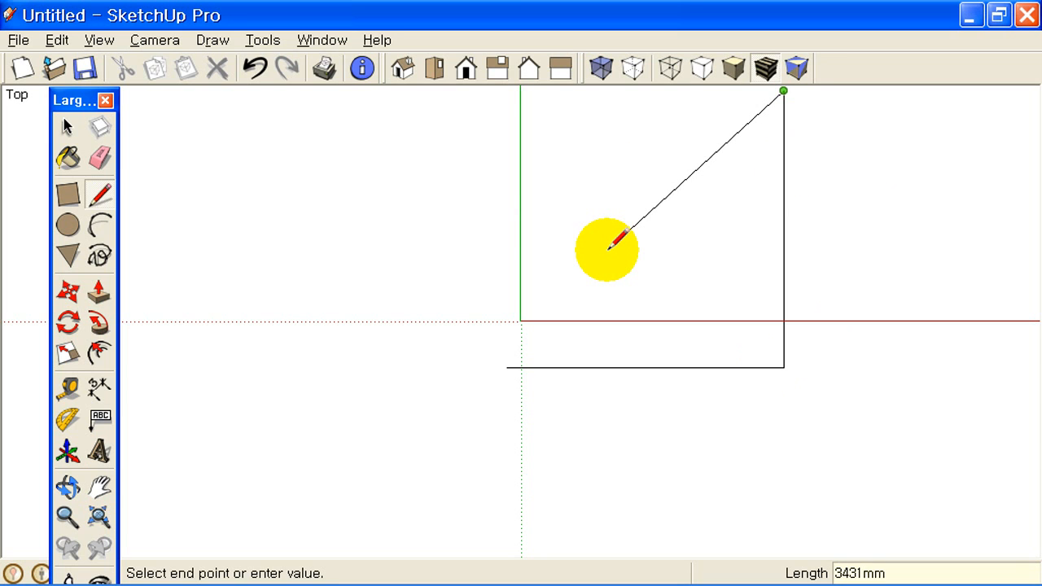
Step: Continue with a 2500 mm diagonal line towards the lower left and a short line back inward, and close the outline at its start point
type("2500")
key("Return")
left_click(715, 264)
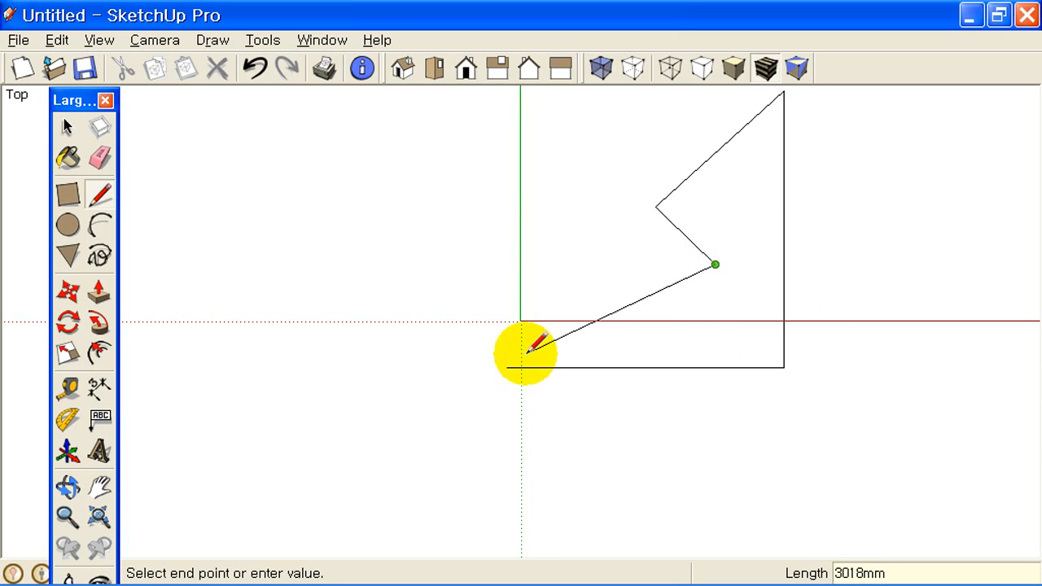
left_click(507, 368)
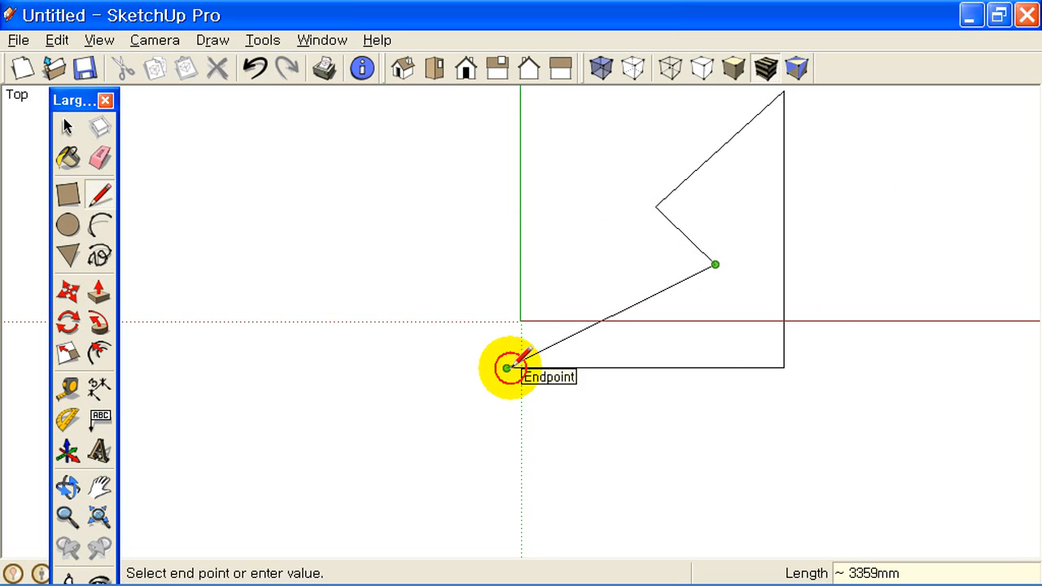